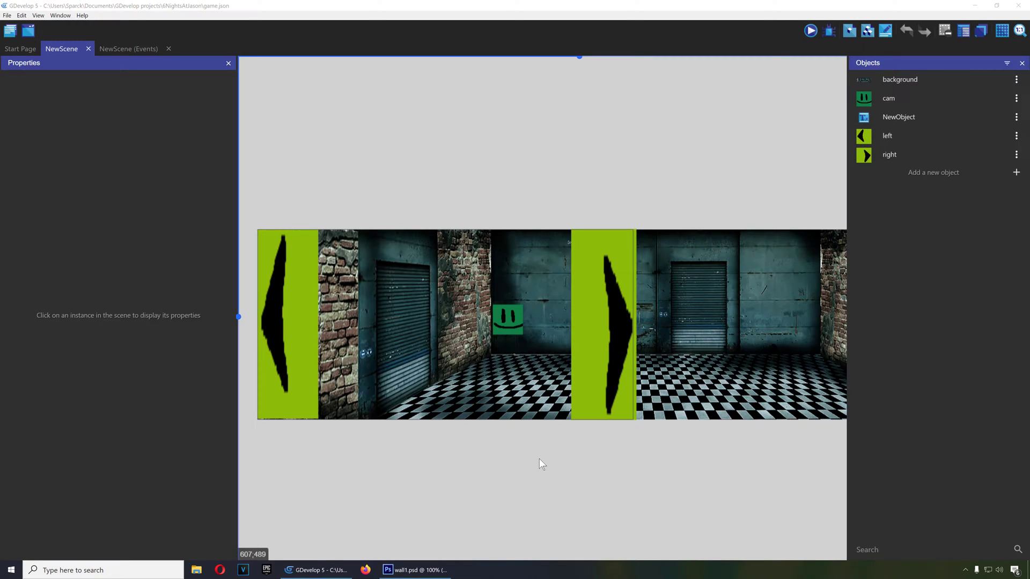
- Run a short game preview of the scene, then browse the Set content library
click(809, 34)
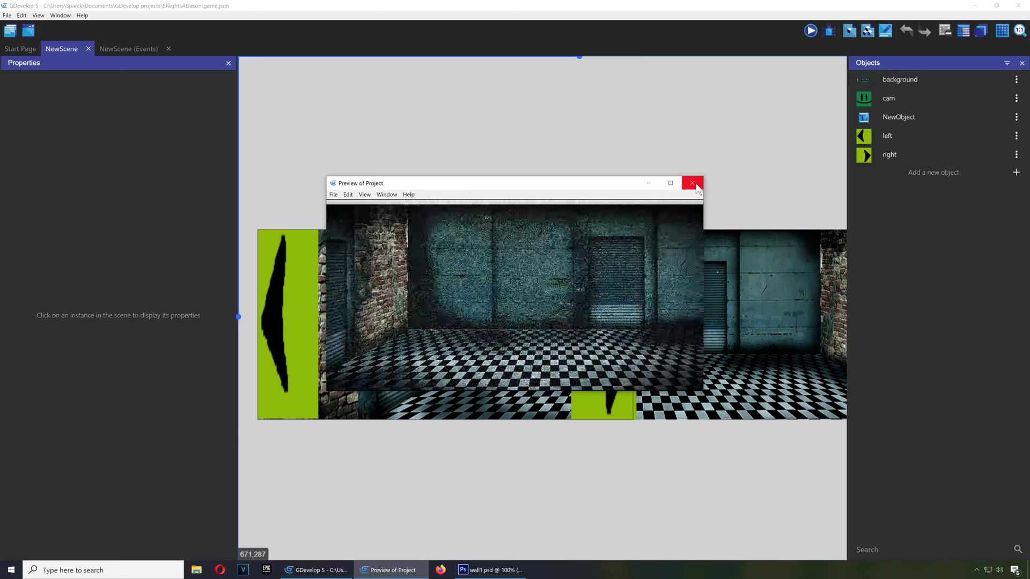
click(692, 183)
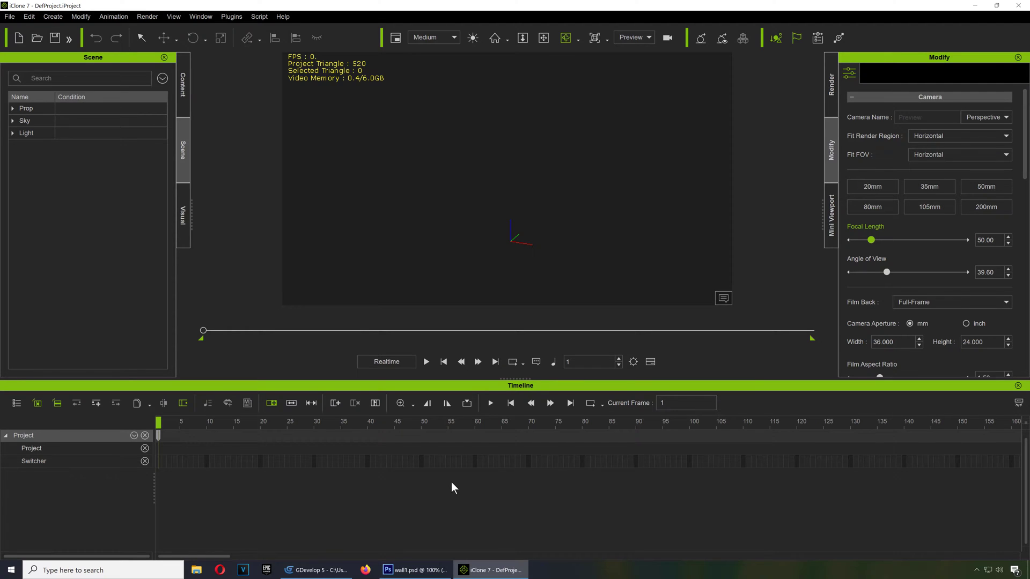
click(182, 84)
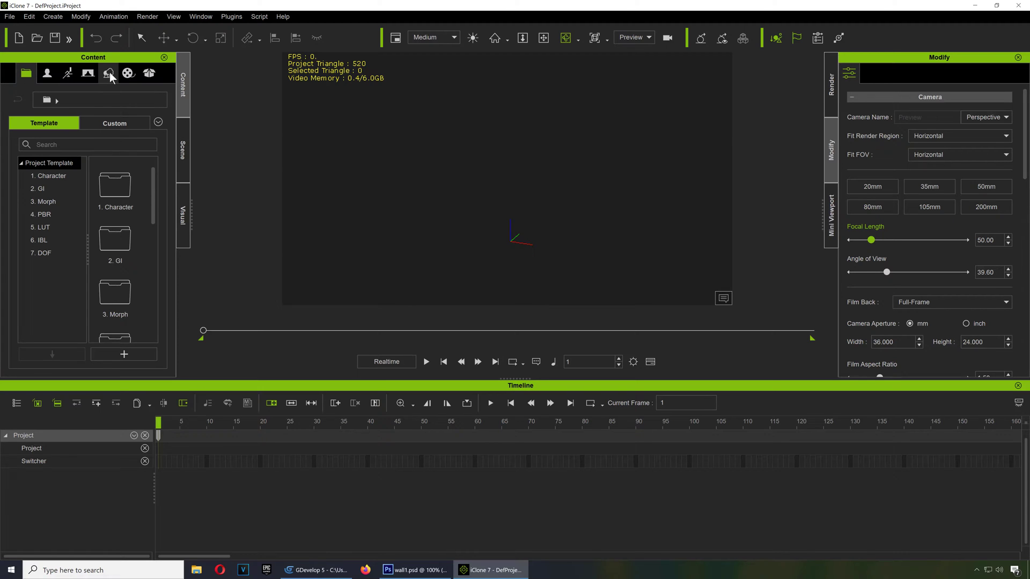
click(109, 72)
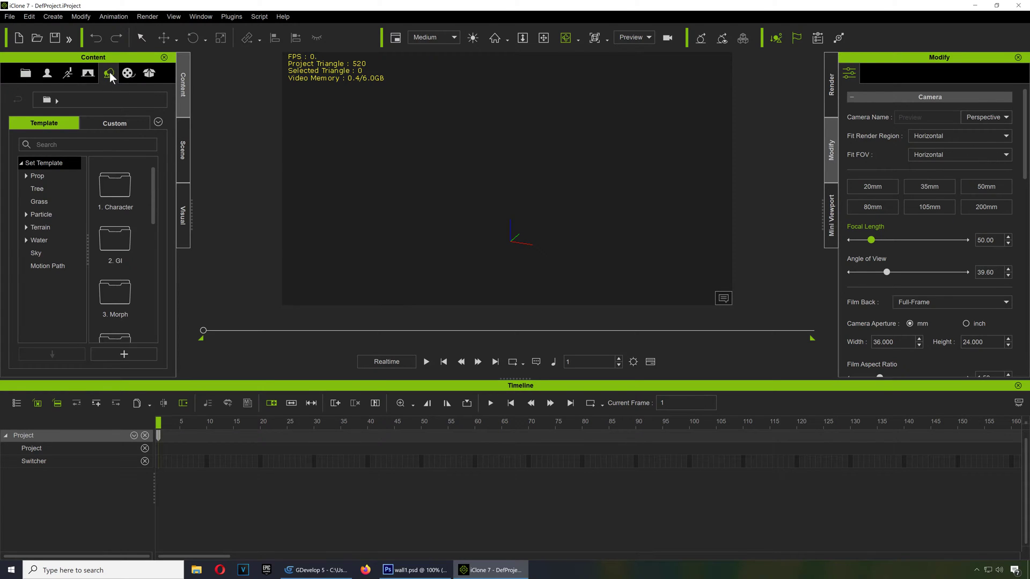
- Place a Floor_001 block from Prop > 3D Blocks > Wall and Floor, then switch to Photoshop
click(30, 176)
double_click(29, 176)
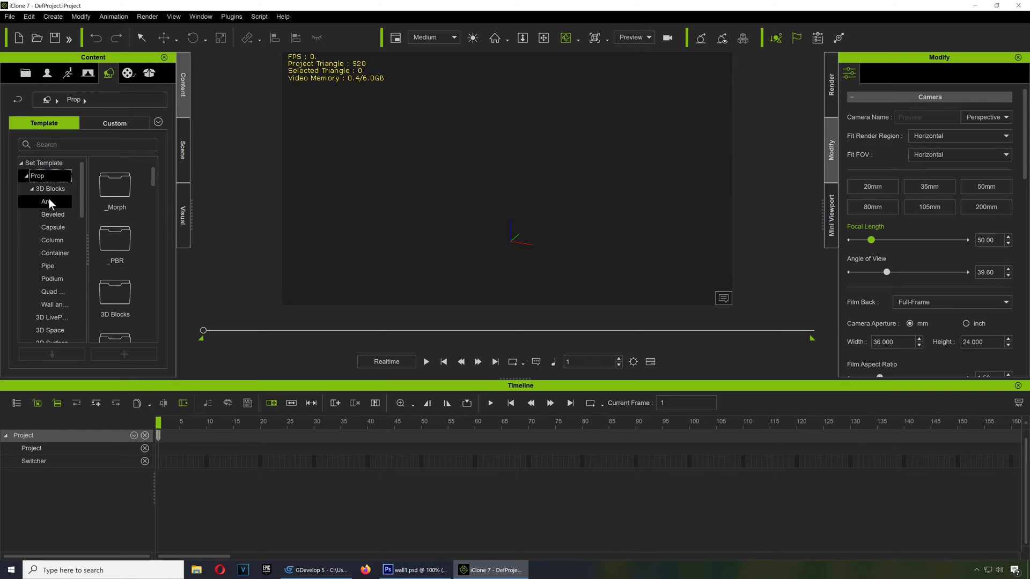
click(55, 189)
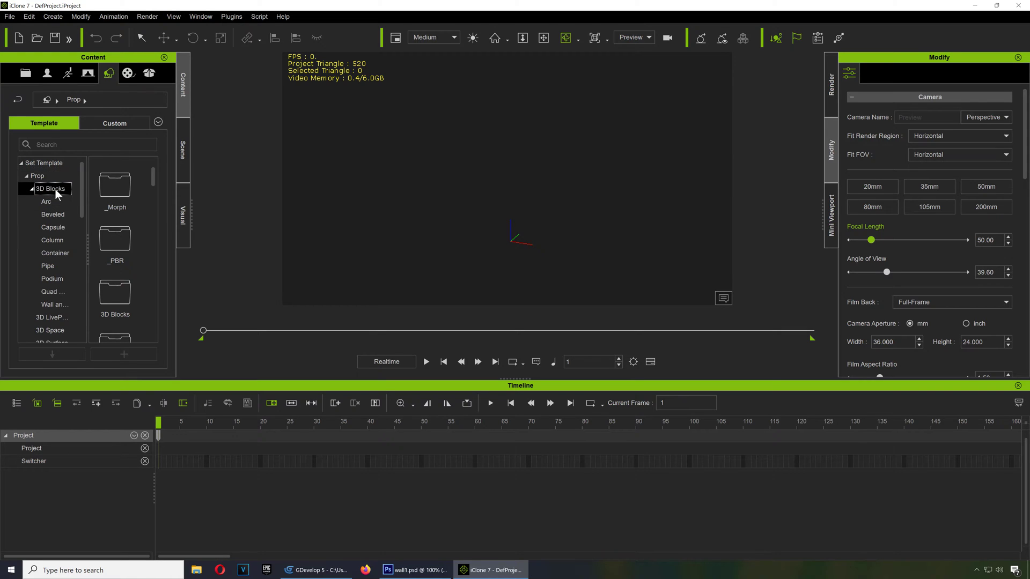
click(63, 306)
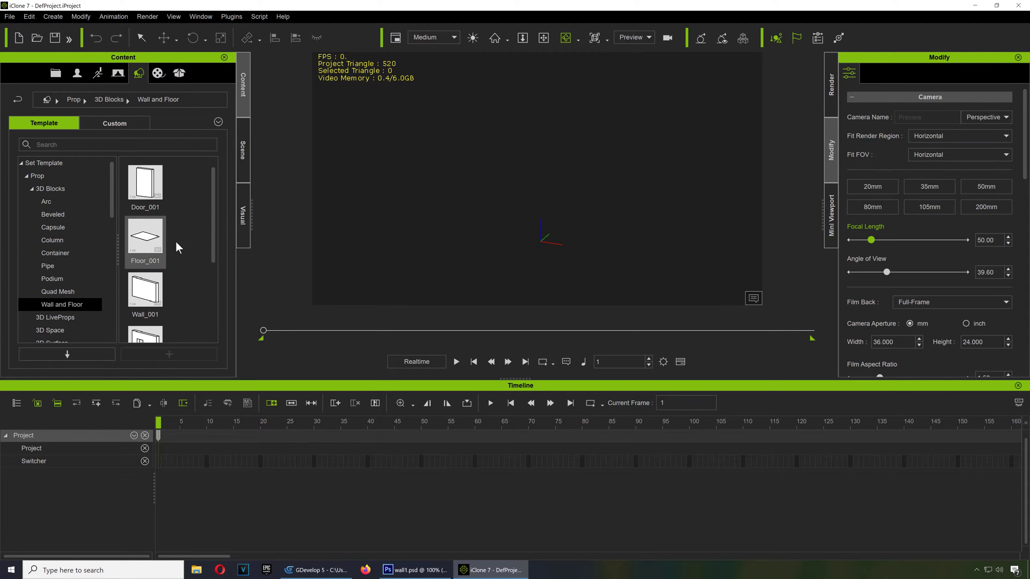
drag(155, 236, 492, 239)
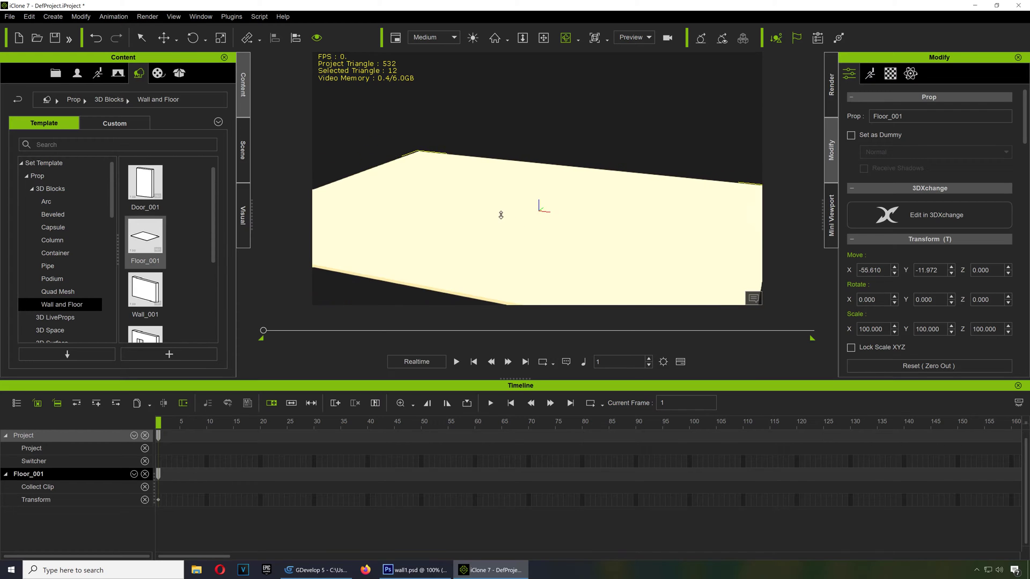
click(431, 571)
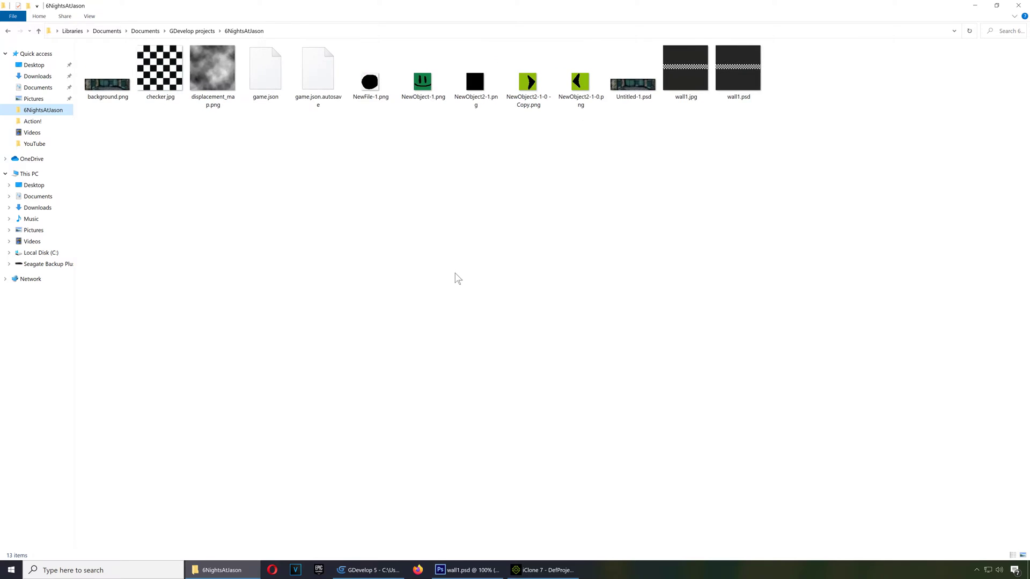
- Copy checker.jpg from the 6NightsAtJason project folder and return to iClone 7
ctrl+scroll(459, 277, up, 2)
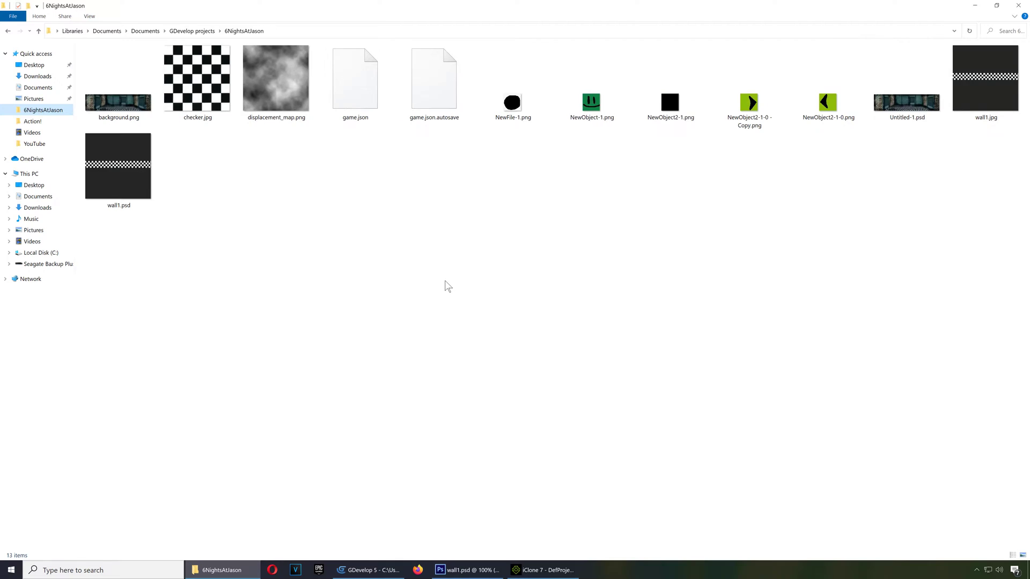
right_click(213, 90)
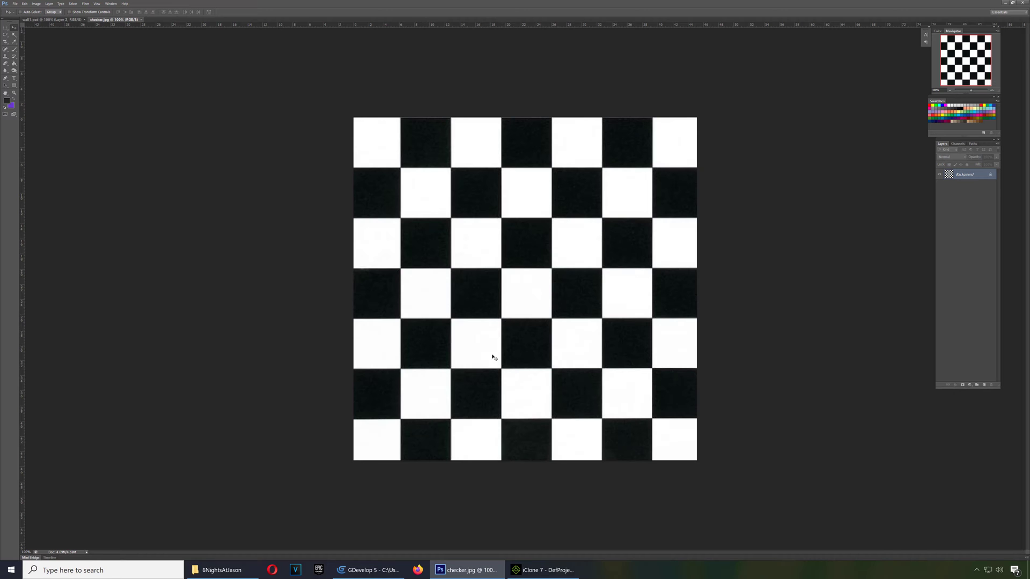
click(217, 570)
right_click(203, 104)
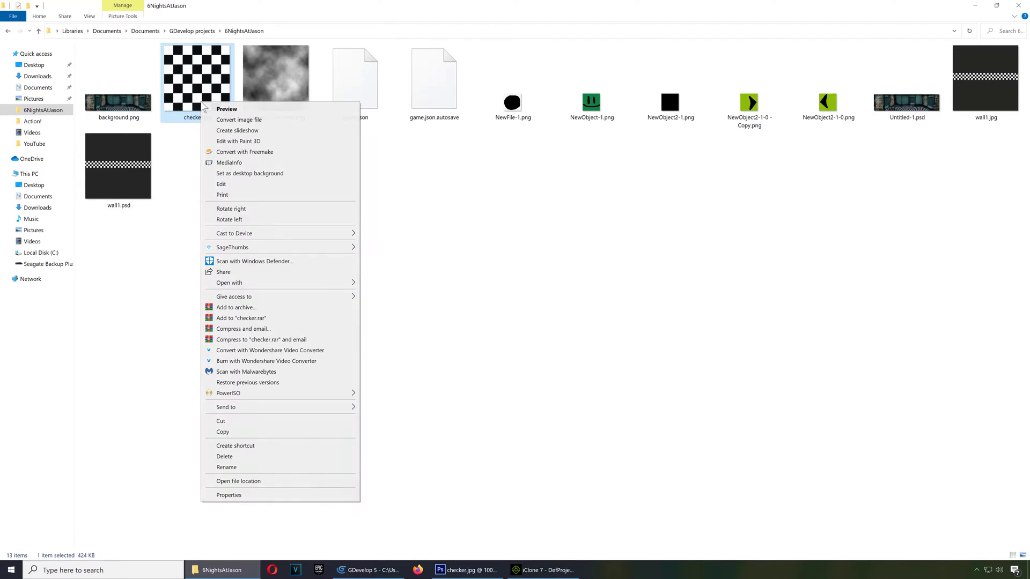
click(223, 433)
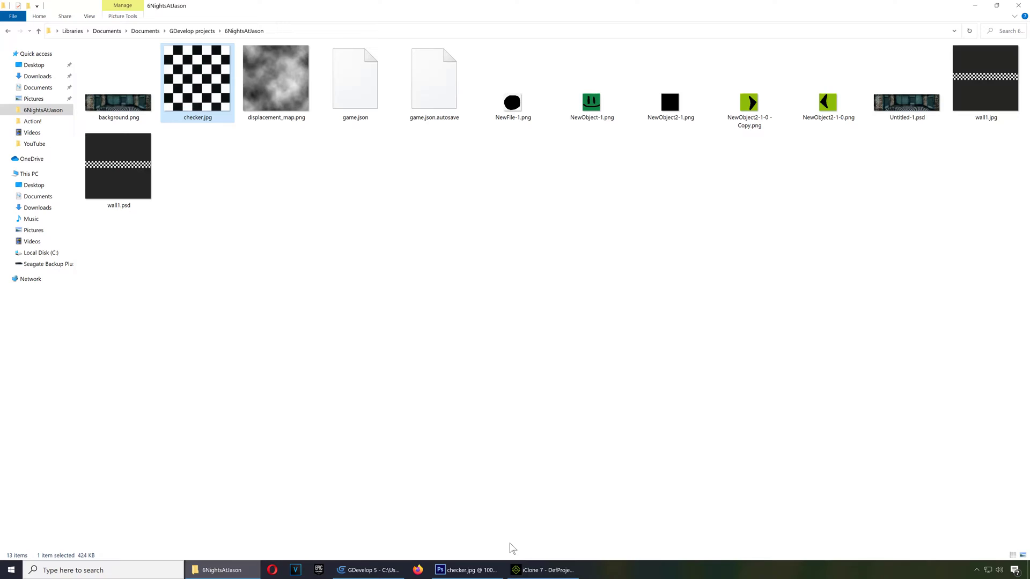
click(543, 570)
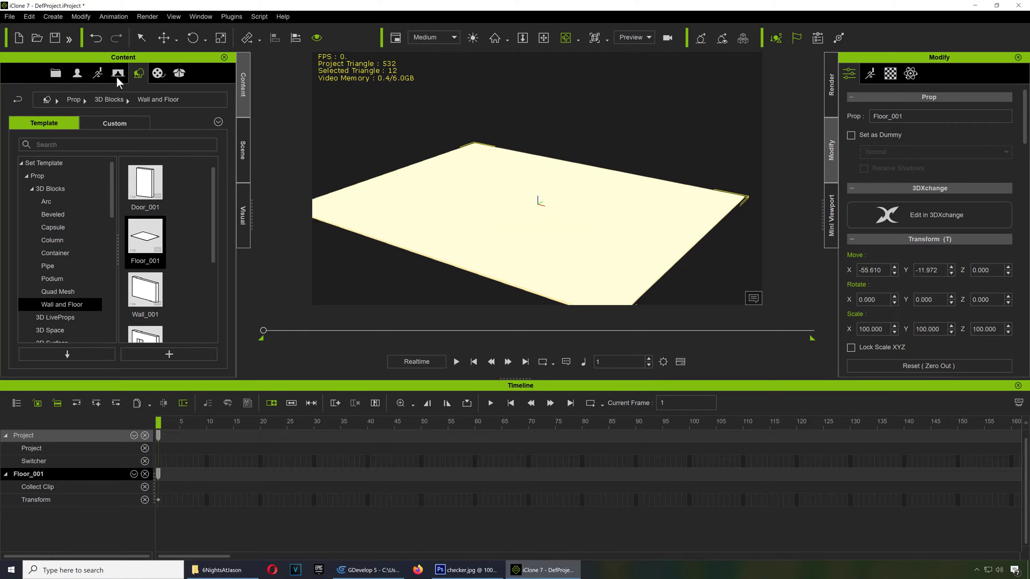
- Look through the Stage and Custom 2D Background libraries for a paste option
click(118, 75)
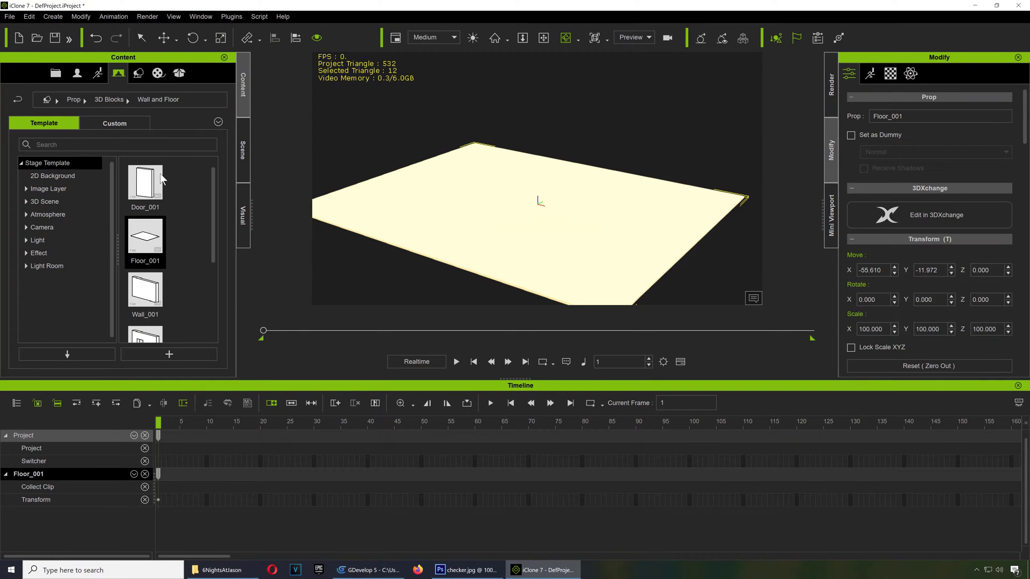
click(69, 175)
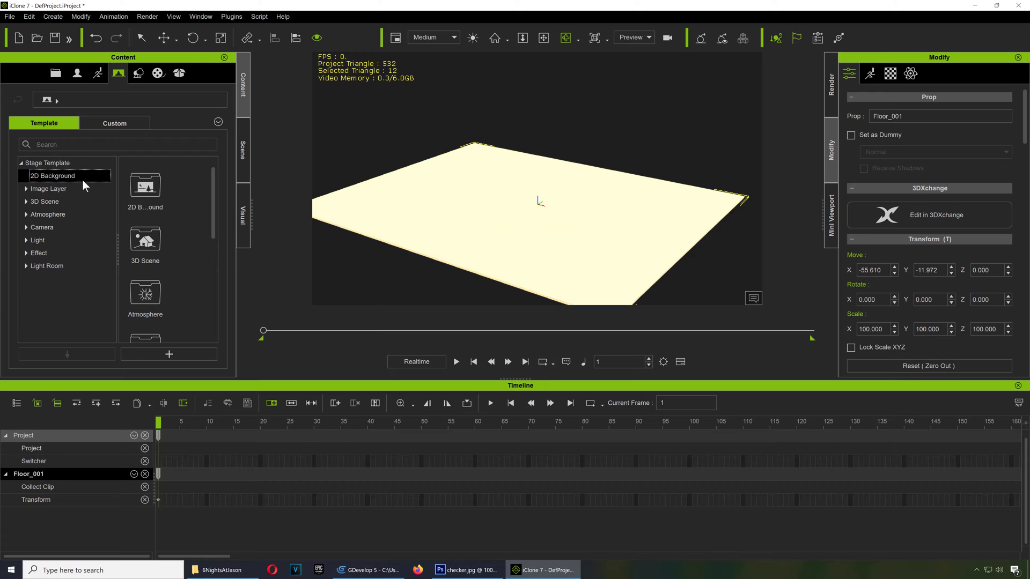
right_click(182, 286)
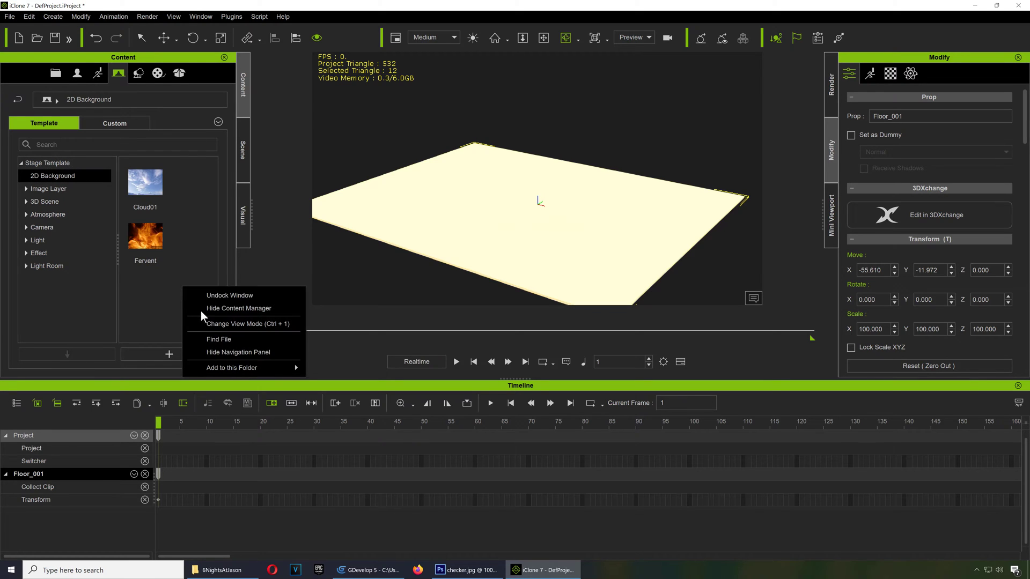
click(159, 308)
click(116, 124)
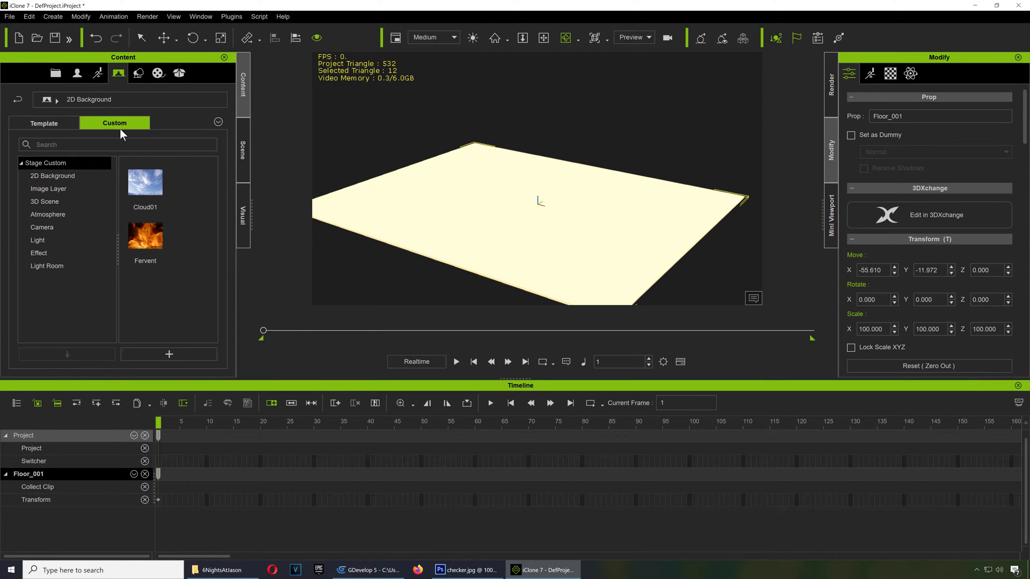
right_click(163, 290)
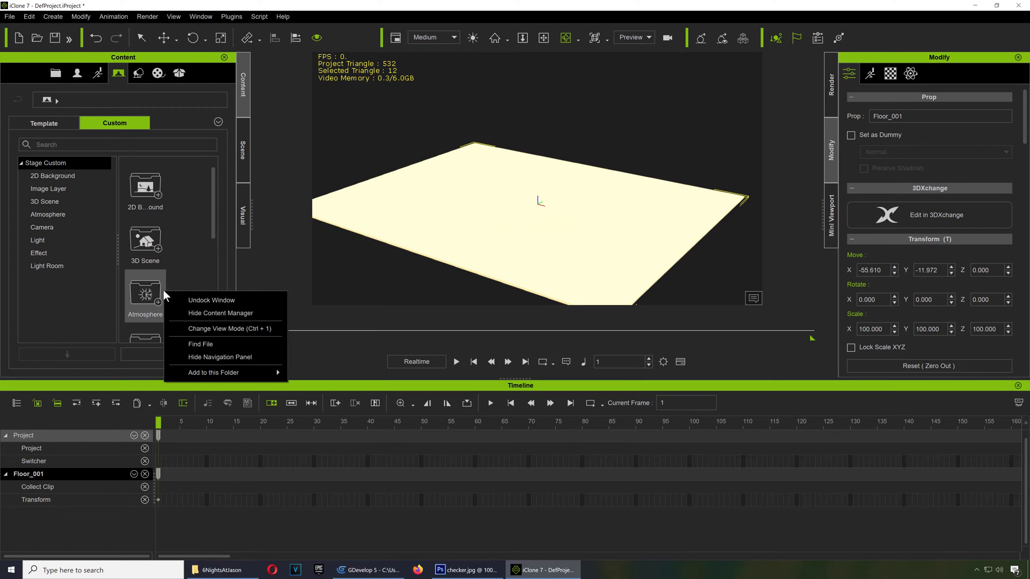
- Paste checker.jpg into the custom 2D Background folder and apply it to Floor_001
click(56, 175)
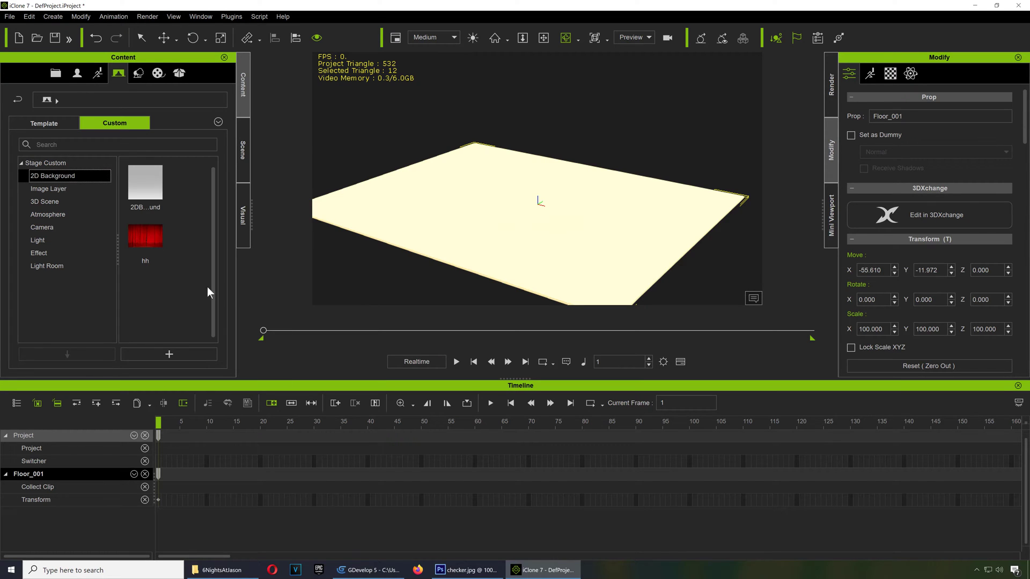
right_click(188, 284)
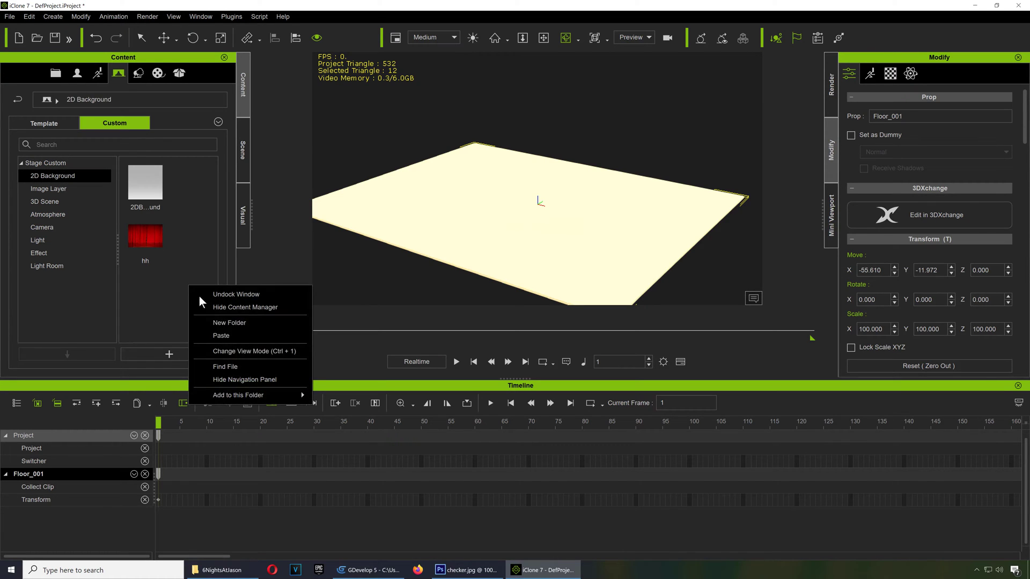
click(230, 336)
drag(145, 236, 455, 221)
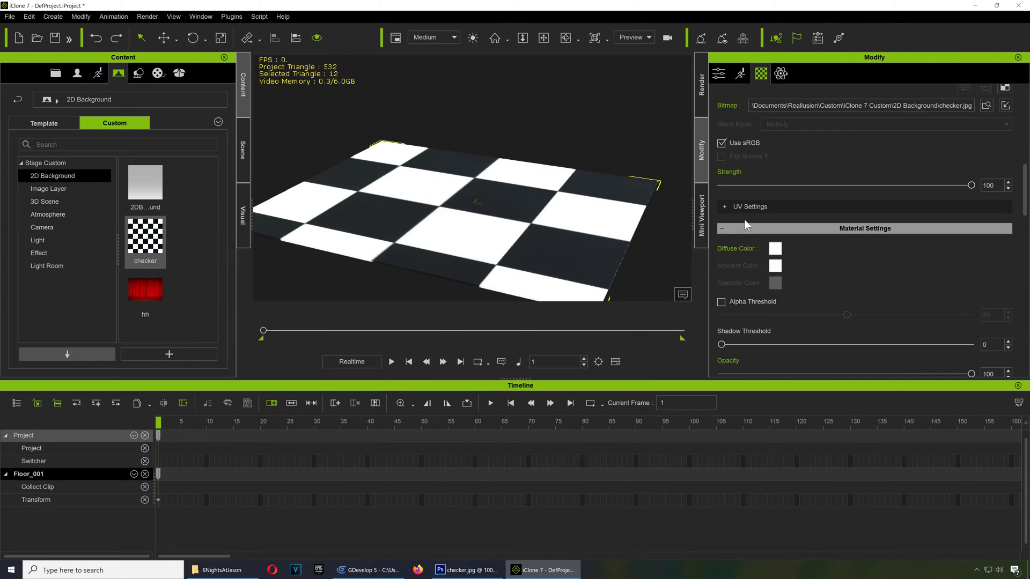
- Tile the floor's checker texture 6 in U and V, then bring up checker.jpg in Photoshop
click(750, 209)
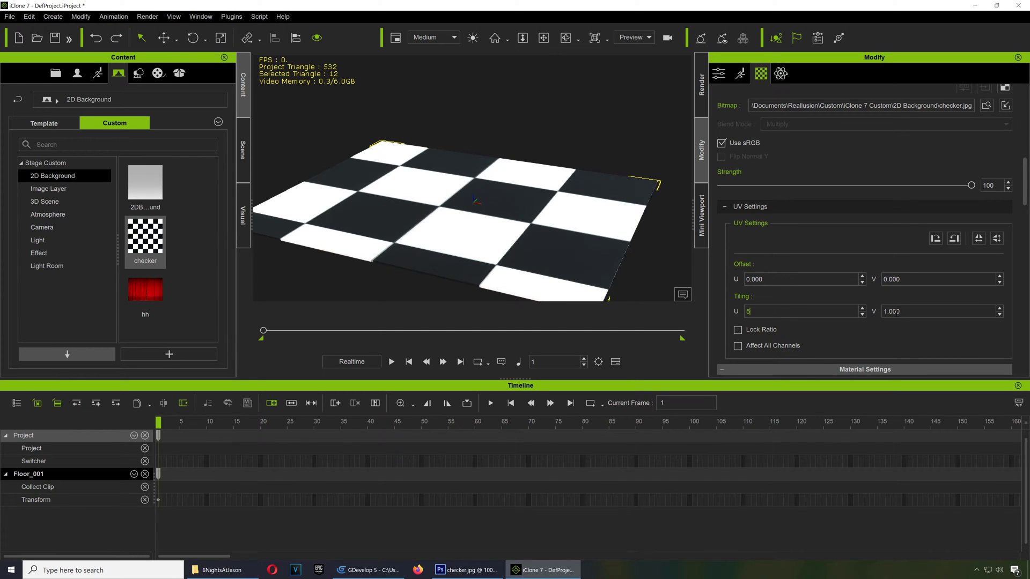
key(Tab)
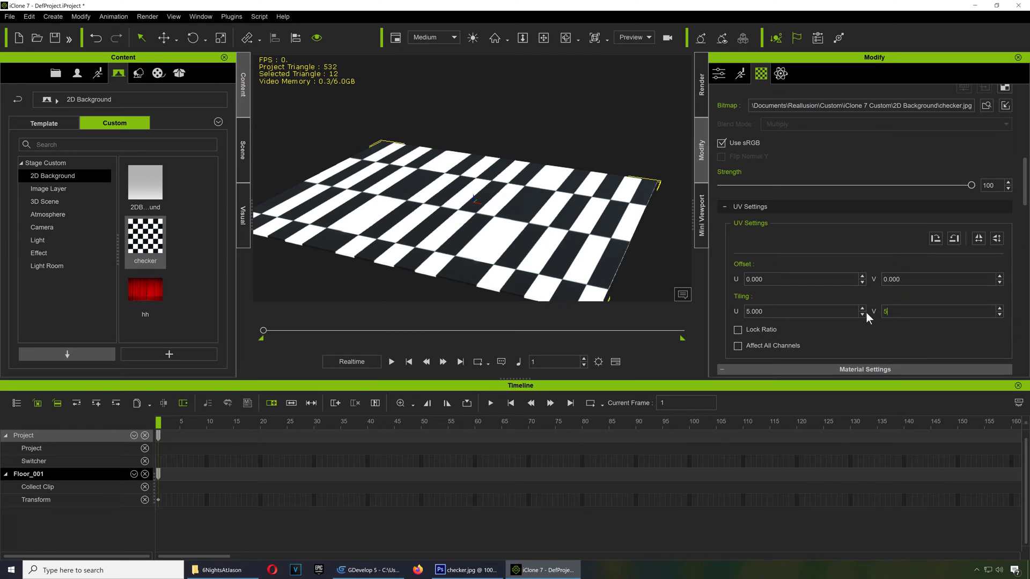
text(5)
click(825, 312)
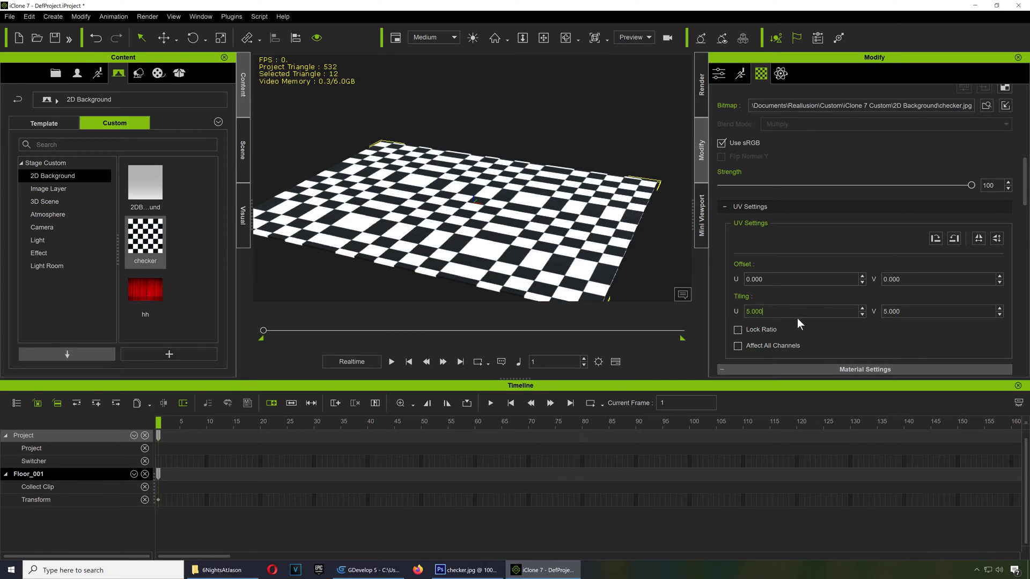
scroll(739, 293, up, 1)
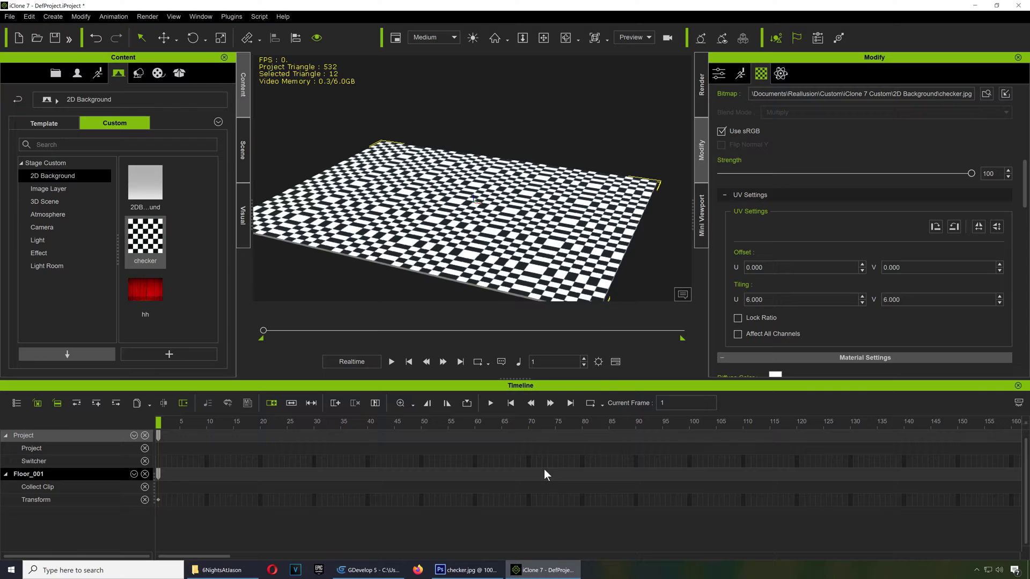
click(465, 570)
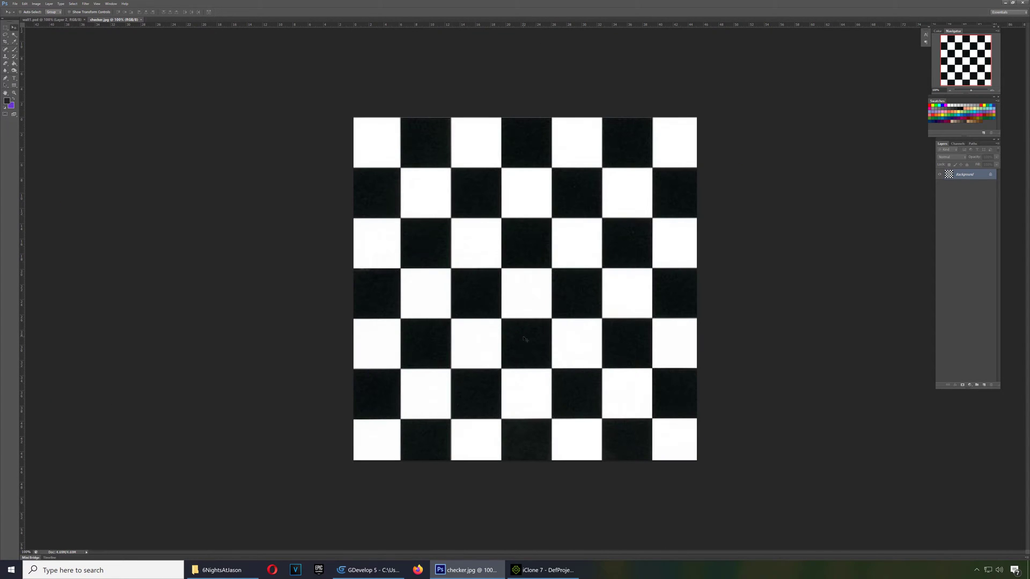
- Marquee-select the checkerboard from its top-left corner and crop the image to the selection
key(m)
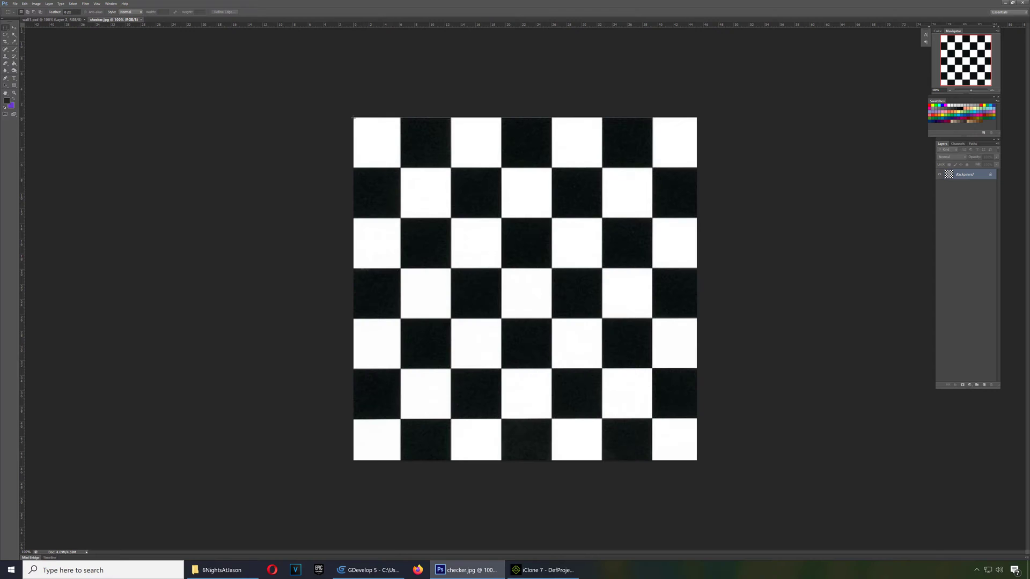
drag(370, 153, 598, 396)
drag(351, 113, 651, 500)
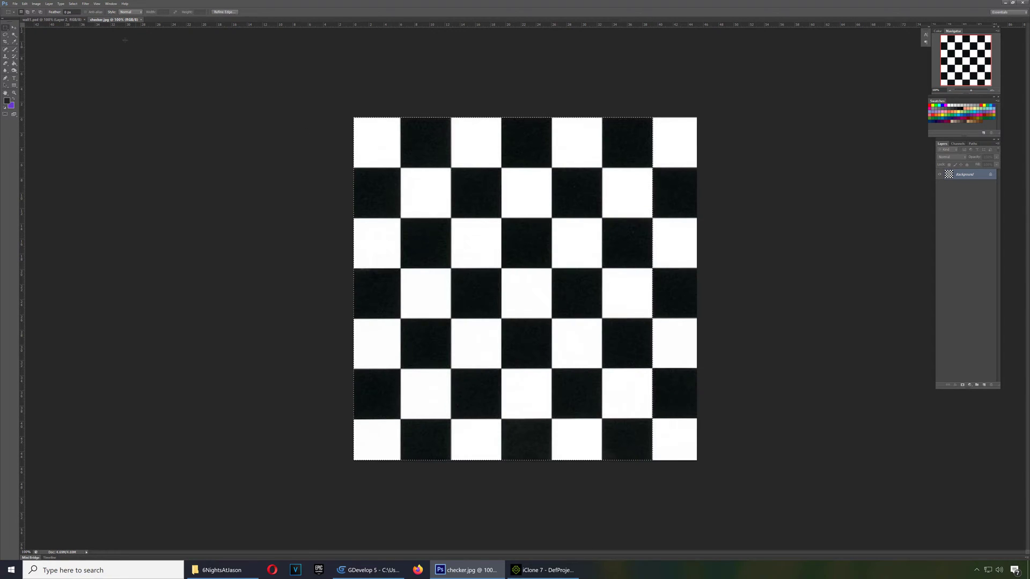
click(37, 4)
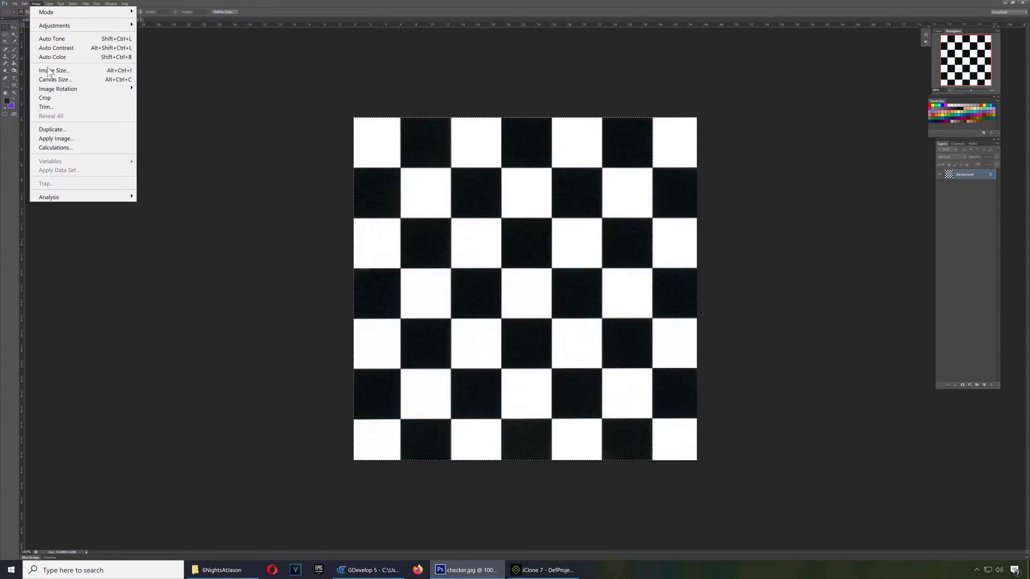
click(52, 99)
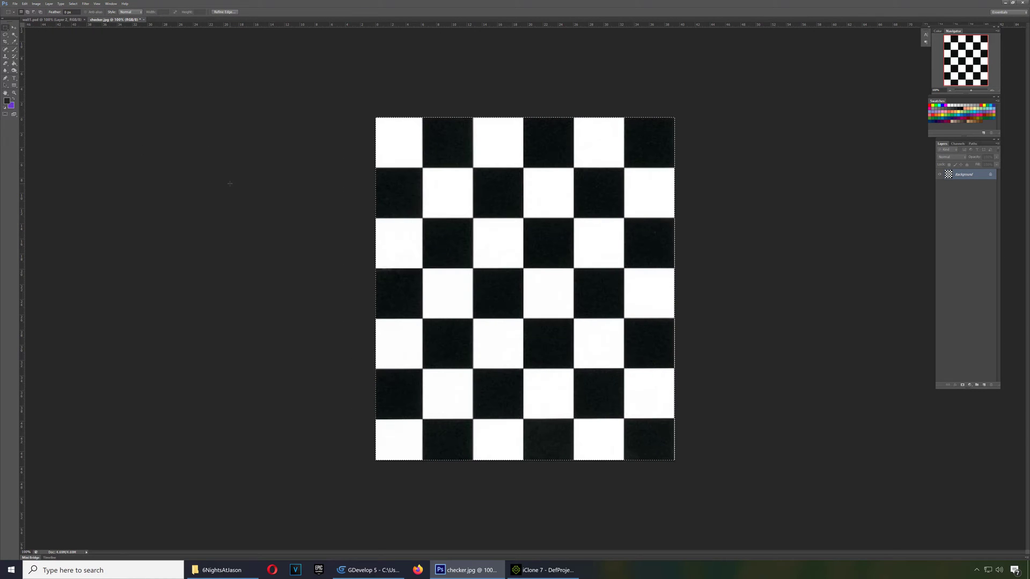
- Shift the selection down one row of squares, crop again, and return to iClone 7
drag(471, 221, 471, 271)
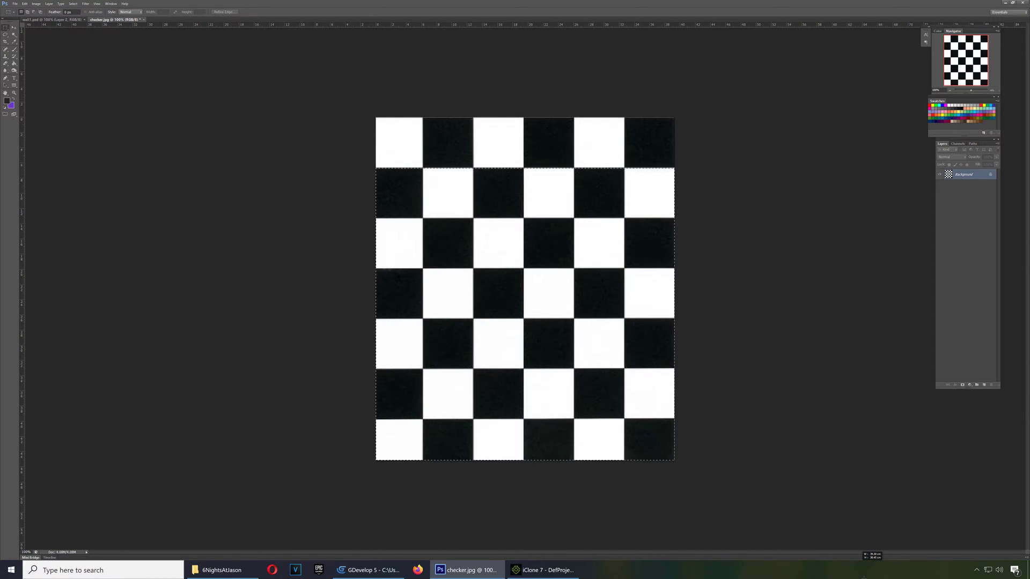
click(37, 4)
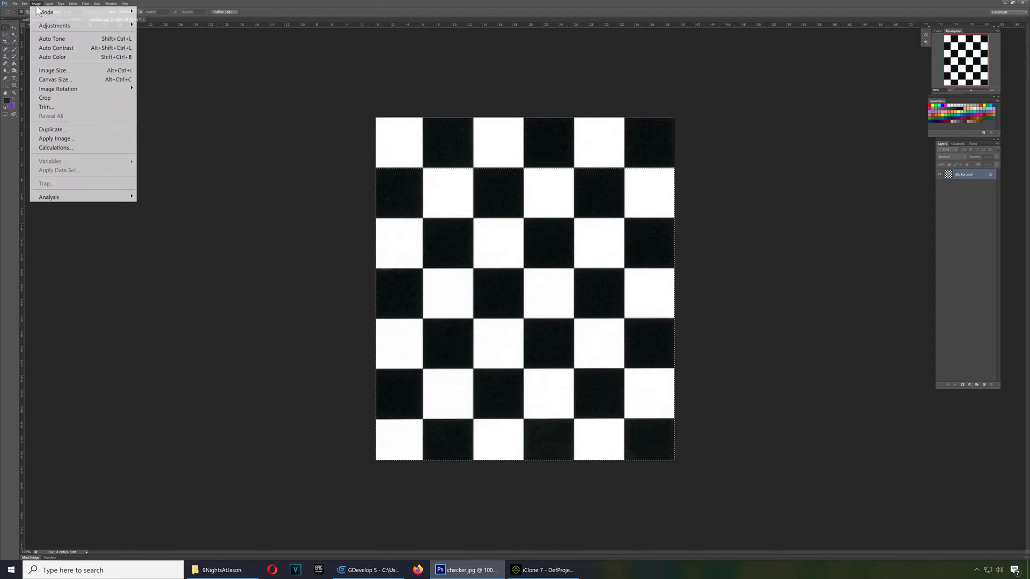
click(63, 98)
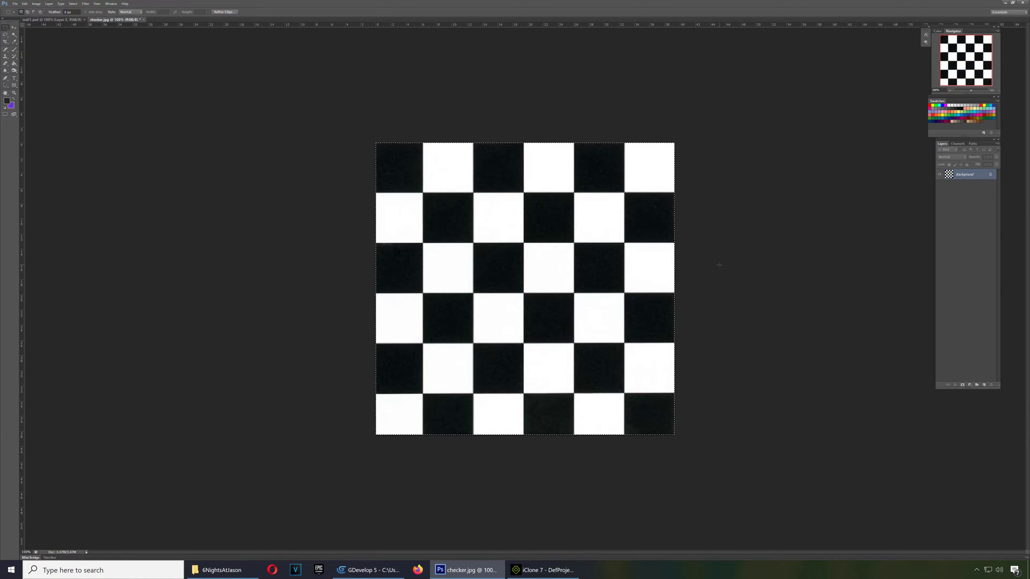
key(alt+Tab)
- Replace the old checker image in the custom 2D Background library with the cropped one
right_click(151, 245)
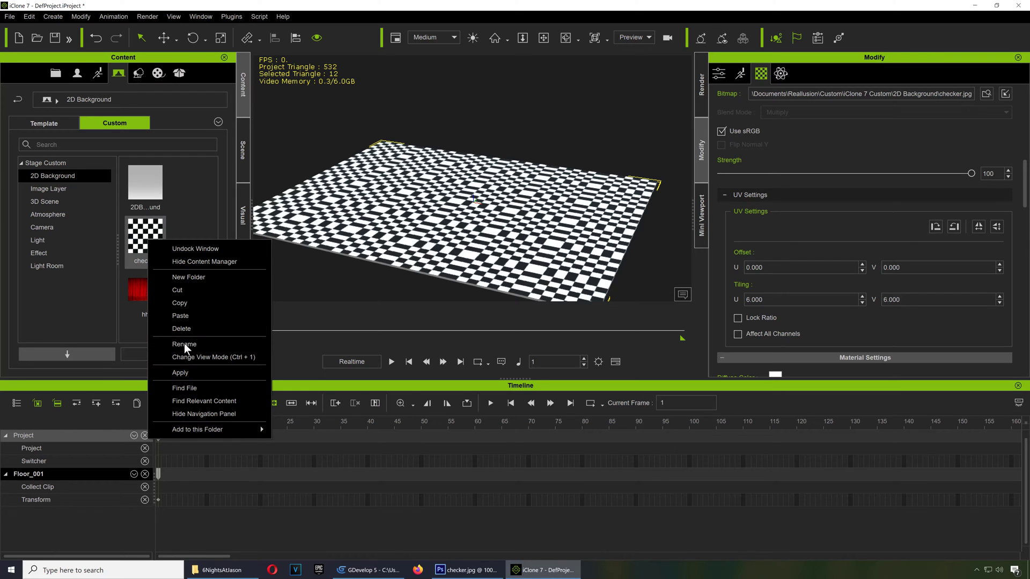
click(185, 328)
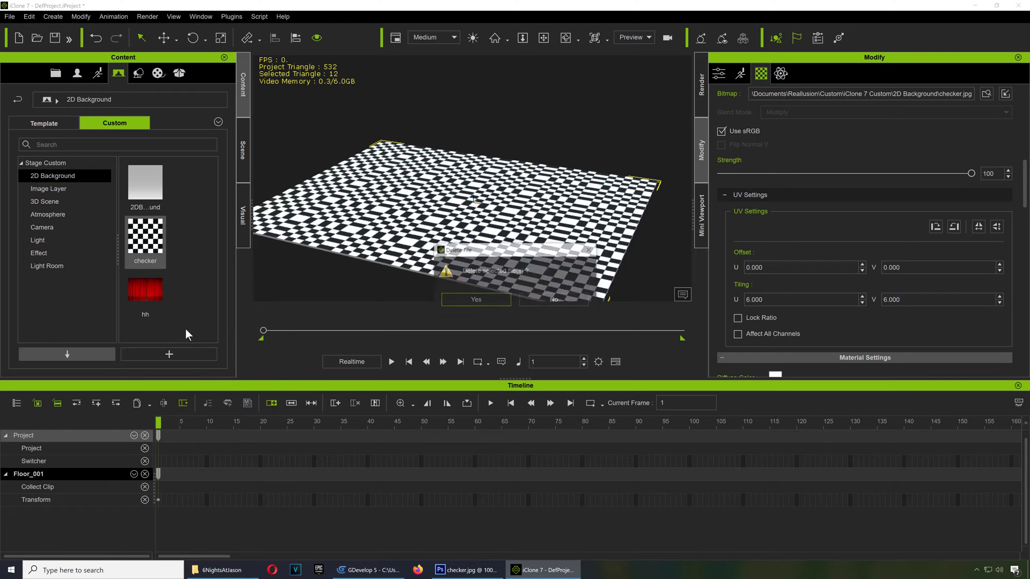
click(488, 304)
right_click(179, 295)
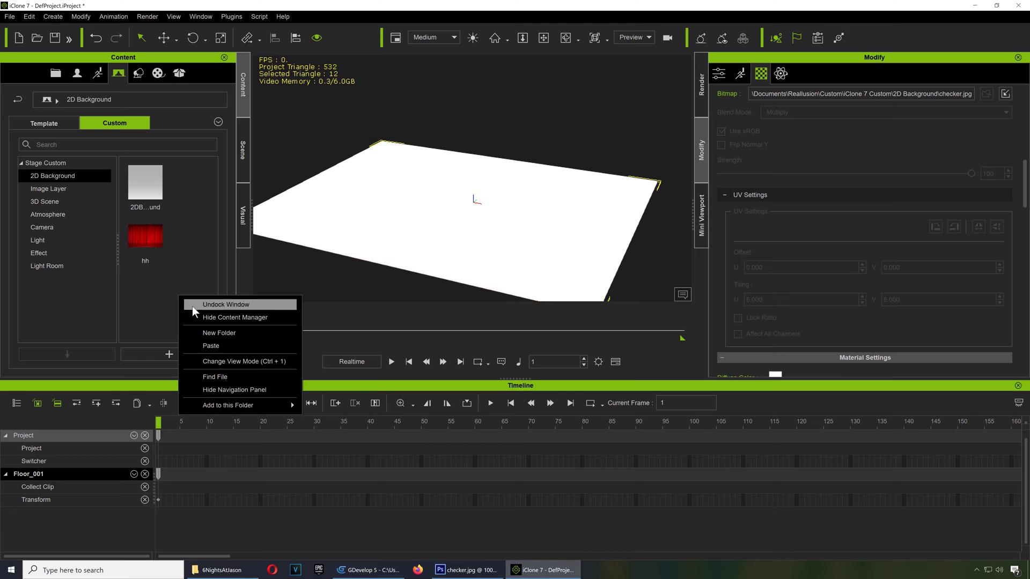
click(222, 346)
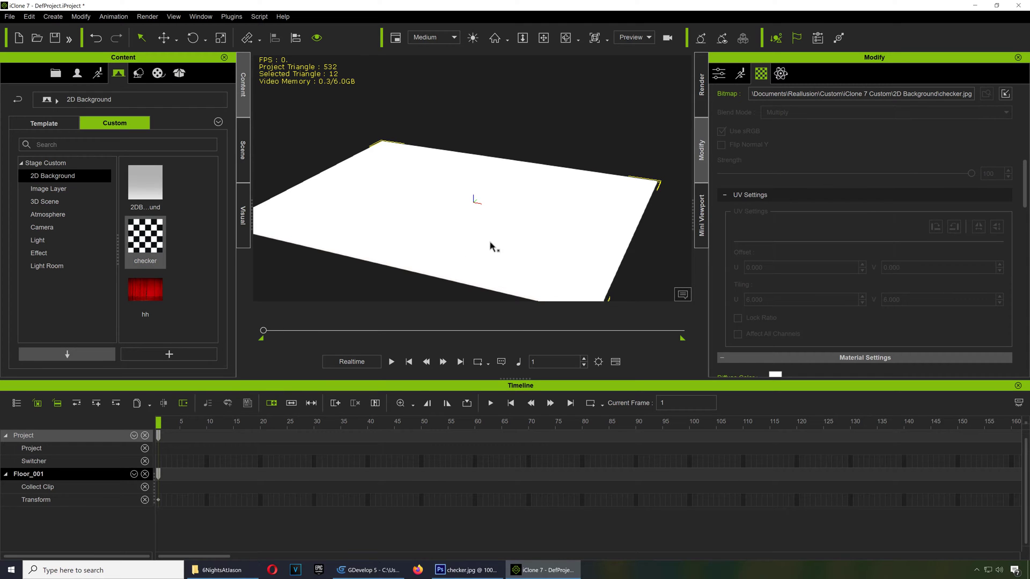
- Delete the white floor, add a new Floor_001, and apply the checker texture to it
key(Delete)
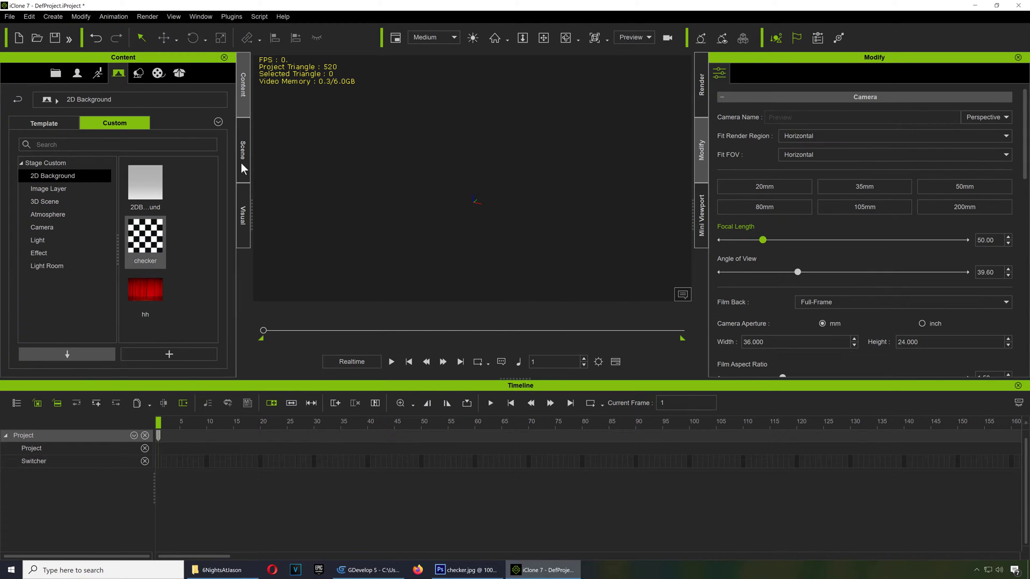
click(136, 76)
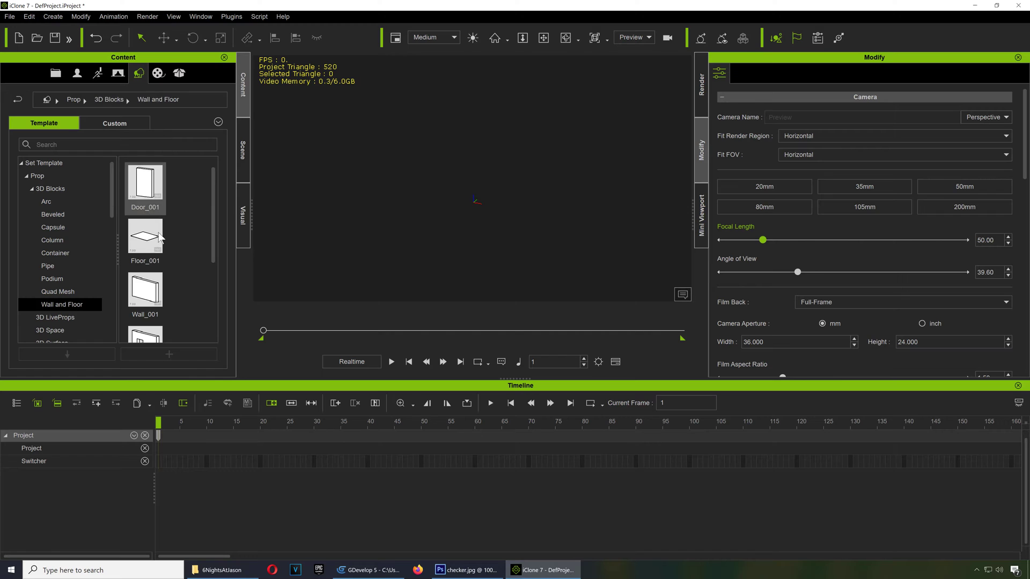
drag(145, 236, 387, 208)
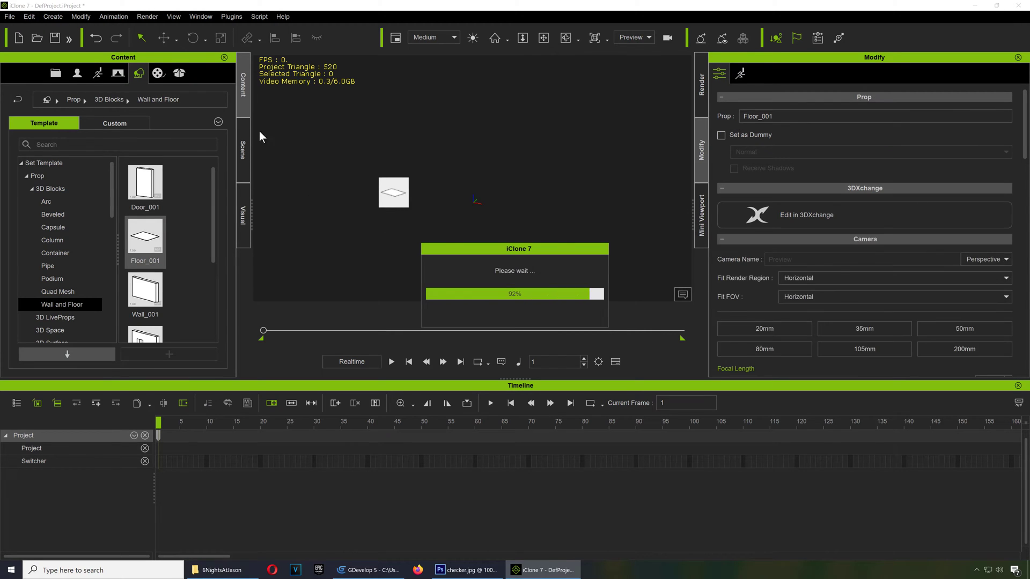
drag(146, 236, 364, 217)
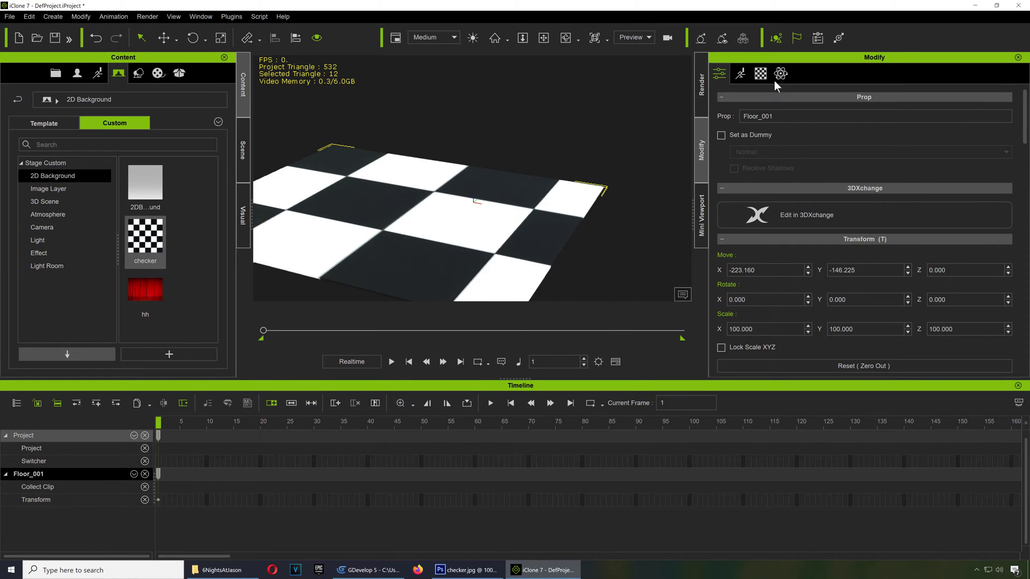
- Set the floor texture's Tiling U and V both to 6
click(760, 74)
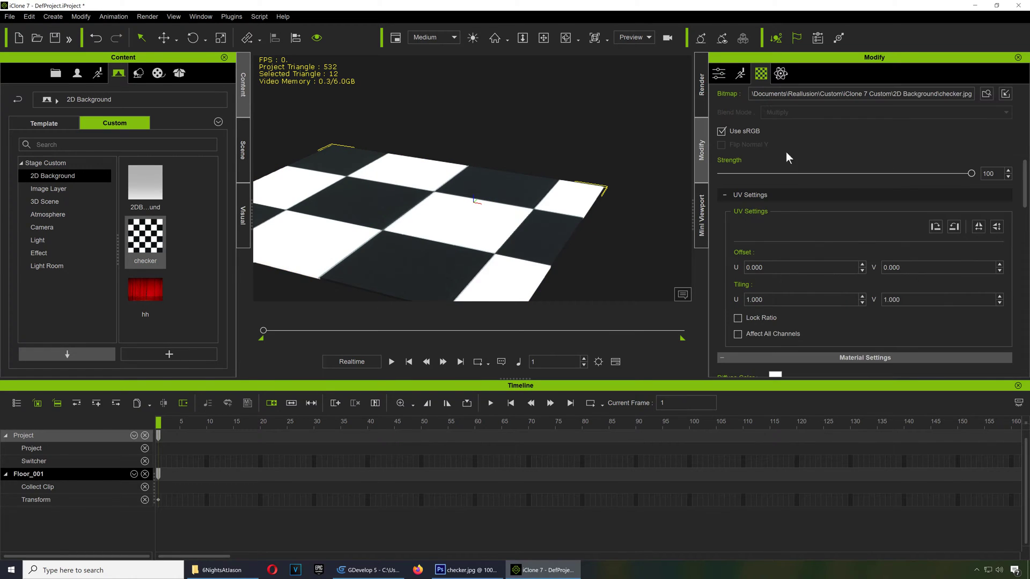
click(772, 298)
text(6)
click(889, 301)
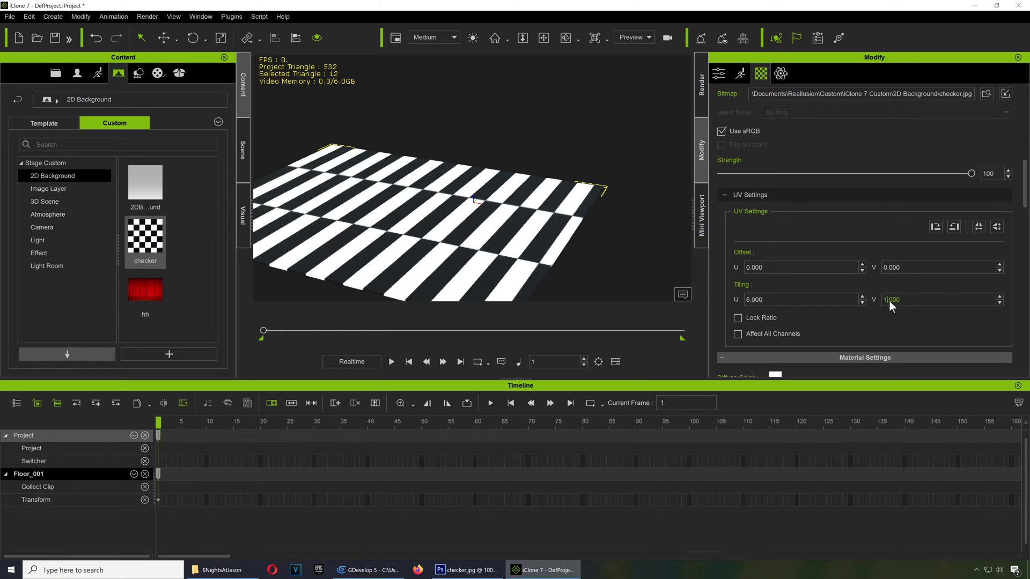
text(6)
key(Return)
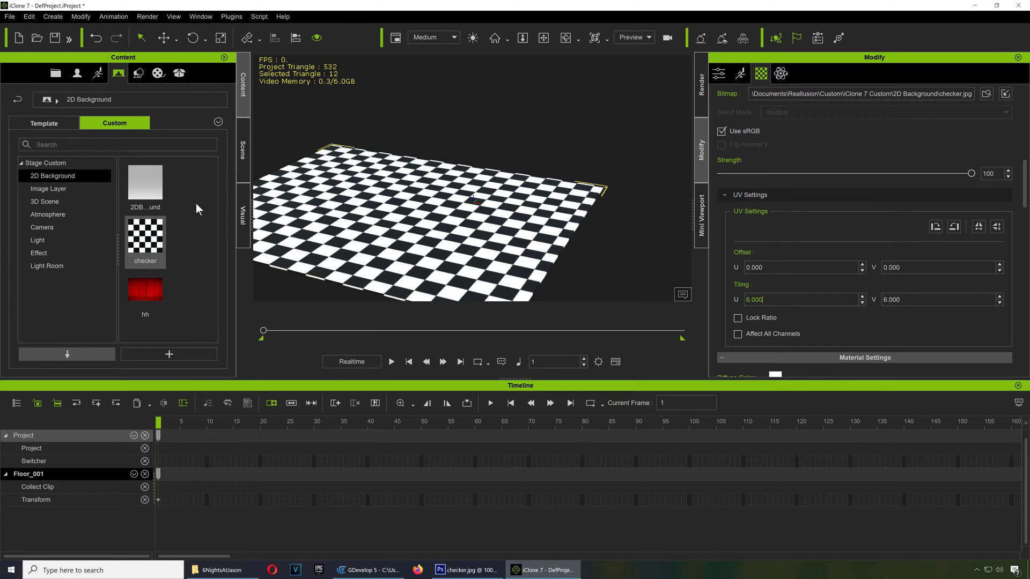
- Add the Kanon avatar from the jam Band collection onto the checkered floor
click(78, 76)
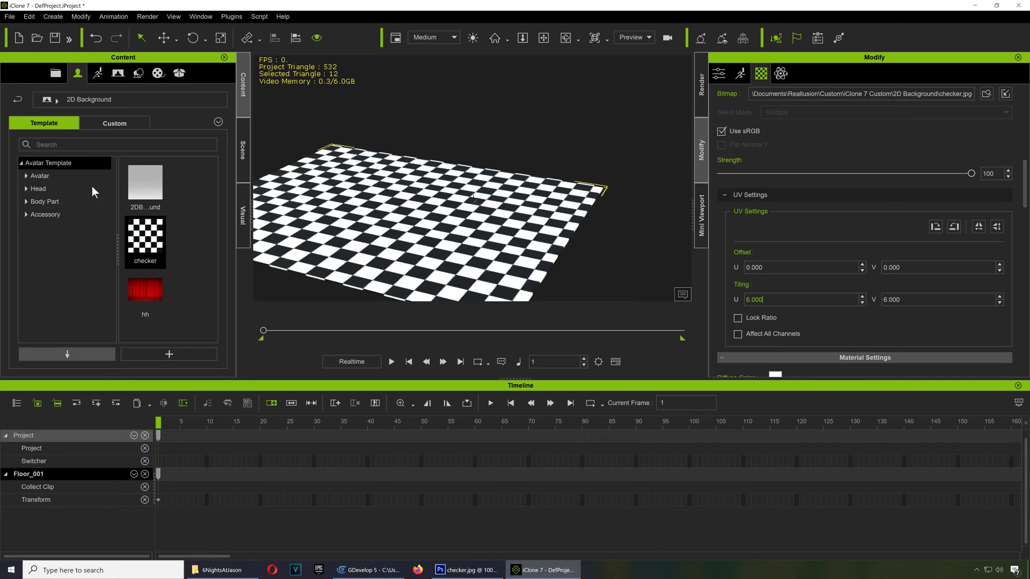
click(25, 176)
click(60, 201)
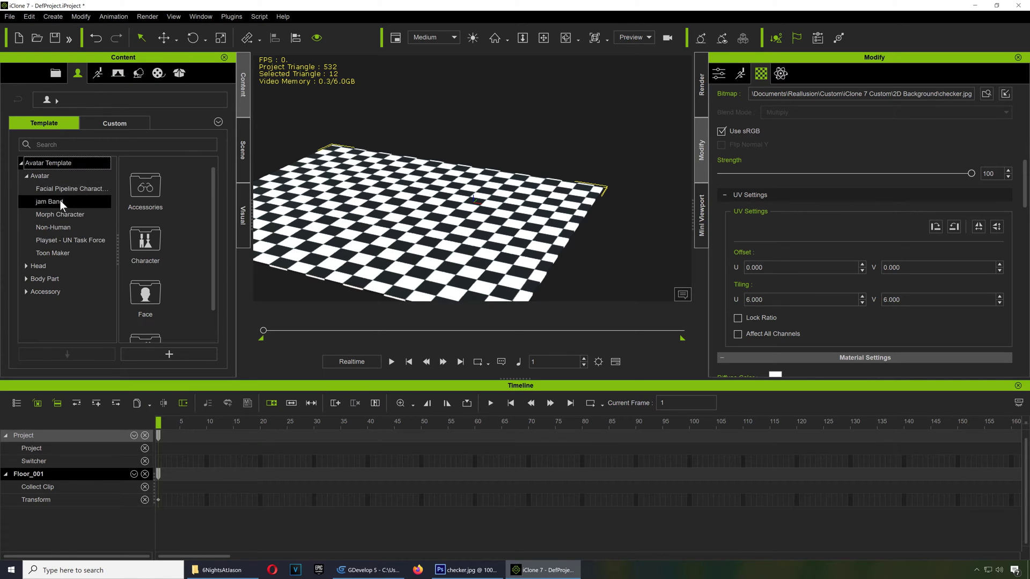
drag(137, 225, 330, 220)
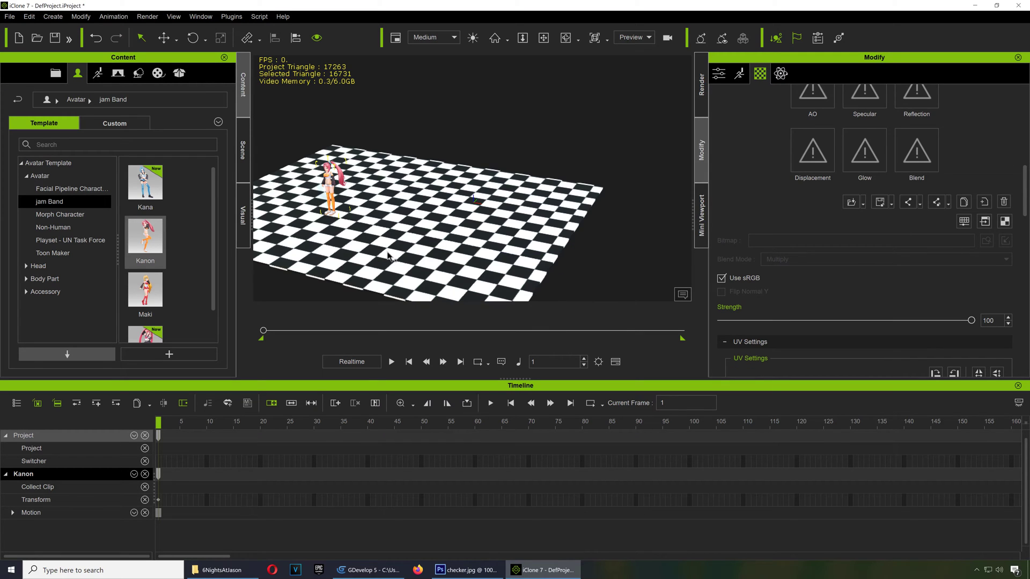
- Move Kanon across the floor and orbit the view around it
key(w)
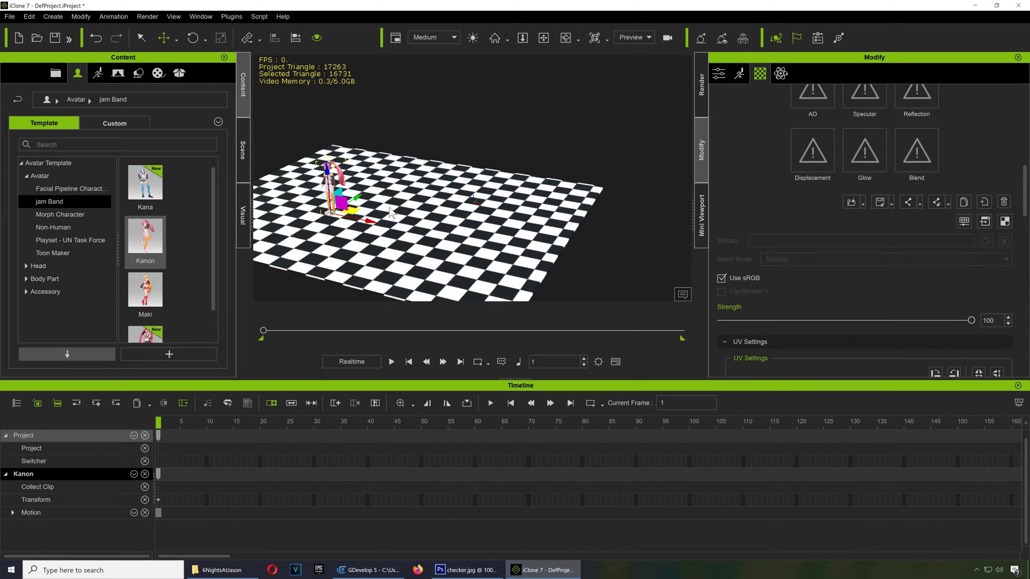
drag(355, 217, 416, 217)
click(565, 37)
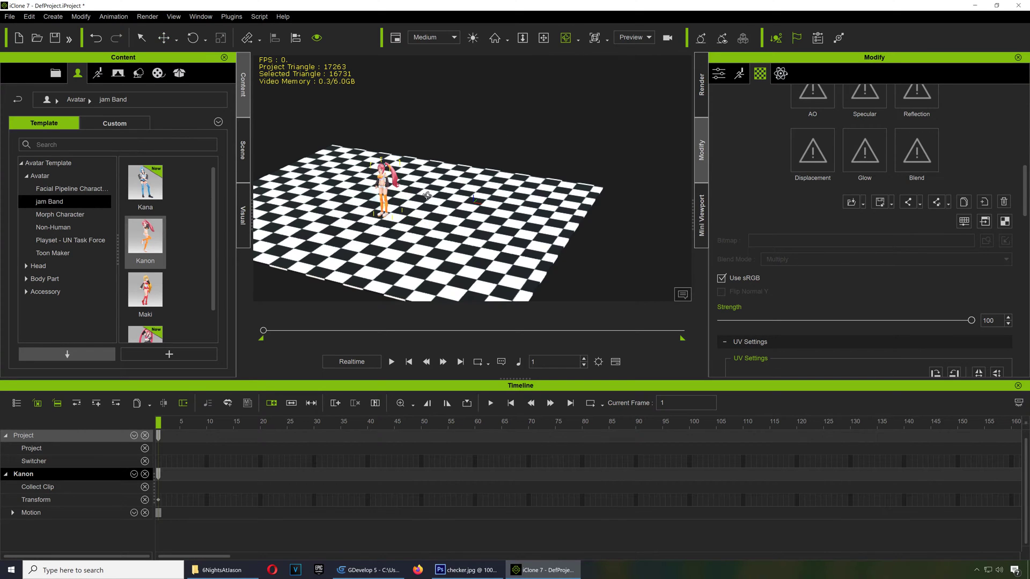
drag(515, 210, 421, 200)
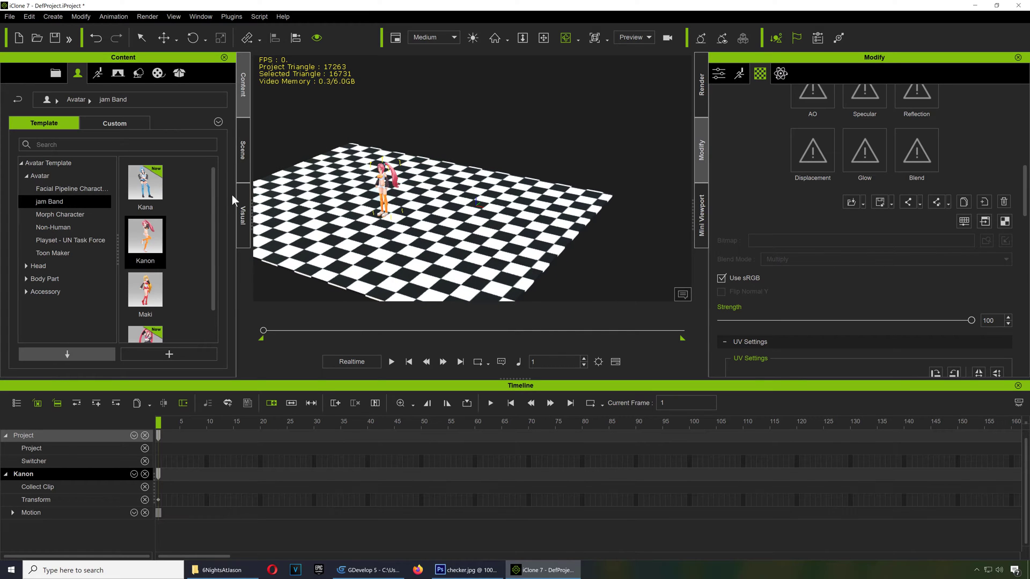
click(138, 75)
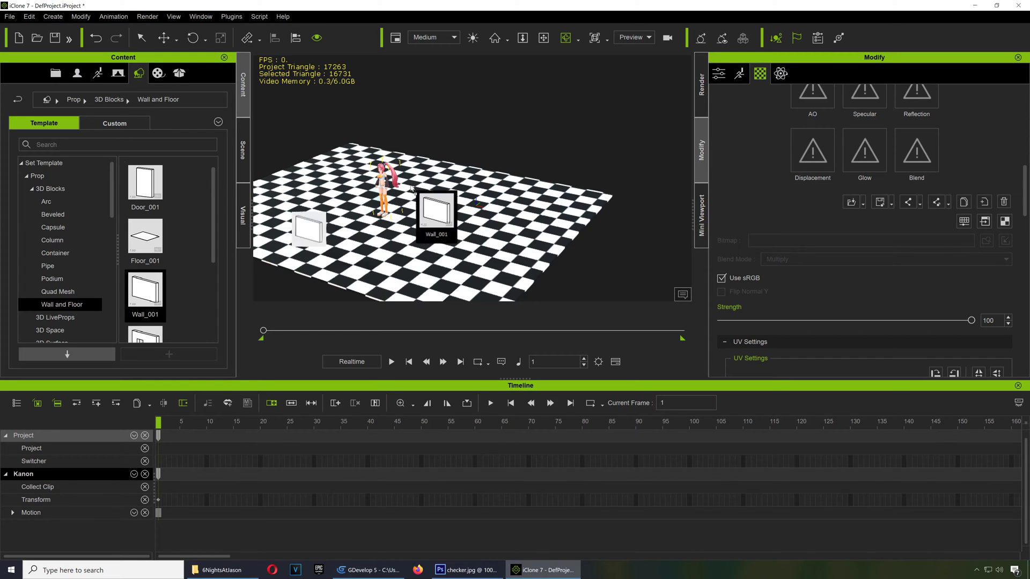
- Add a Wall_001 prop and reset its position to the origin
drag(411, 188, 435, 169)
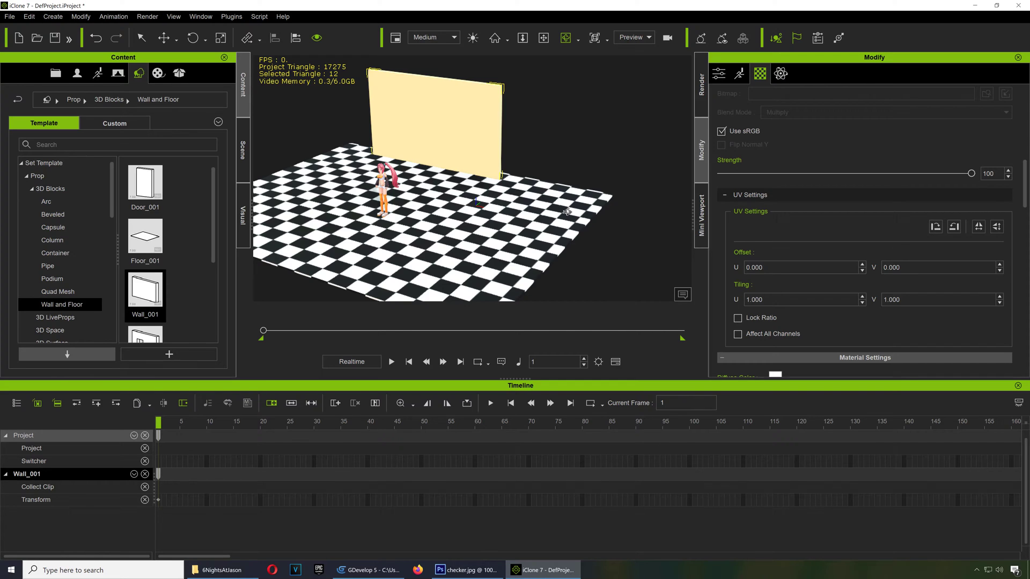
click(718, 74)
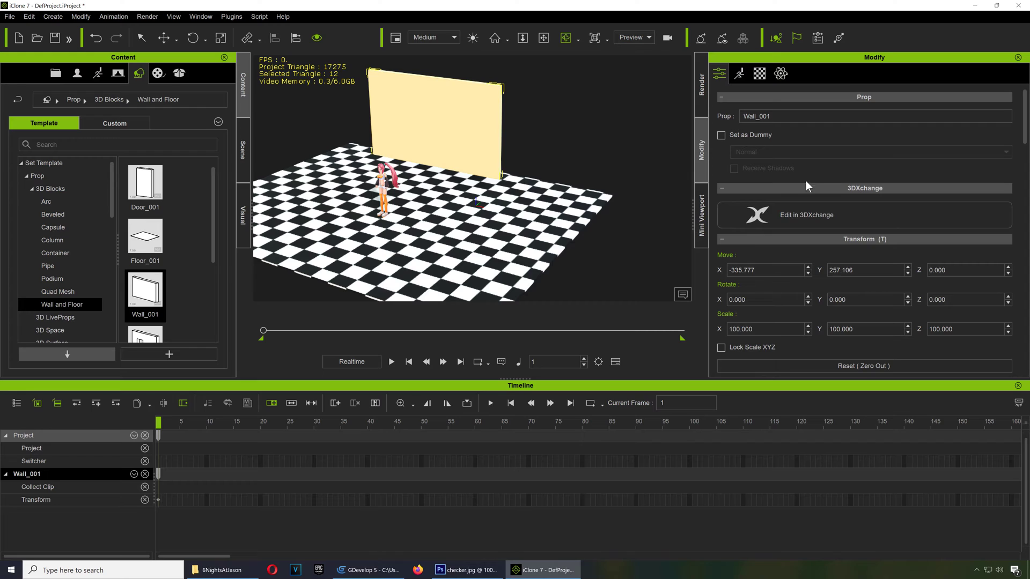
click(864, 367)
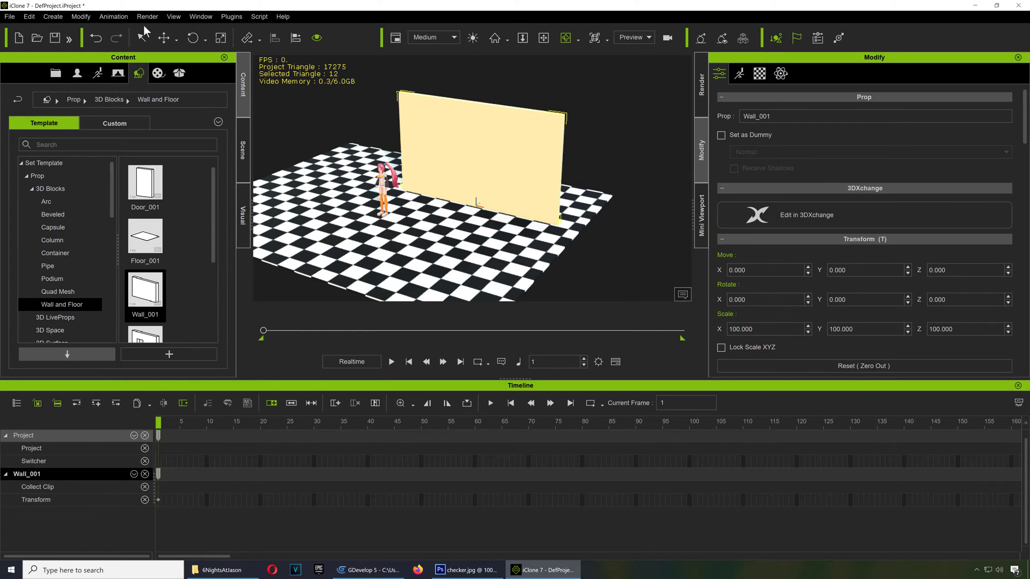
click(494, 291)
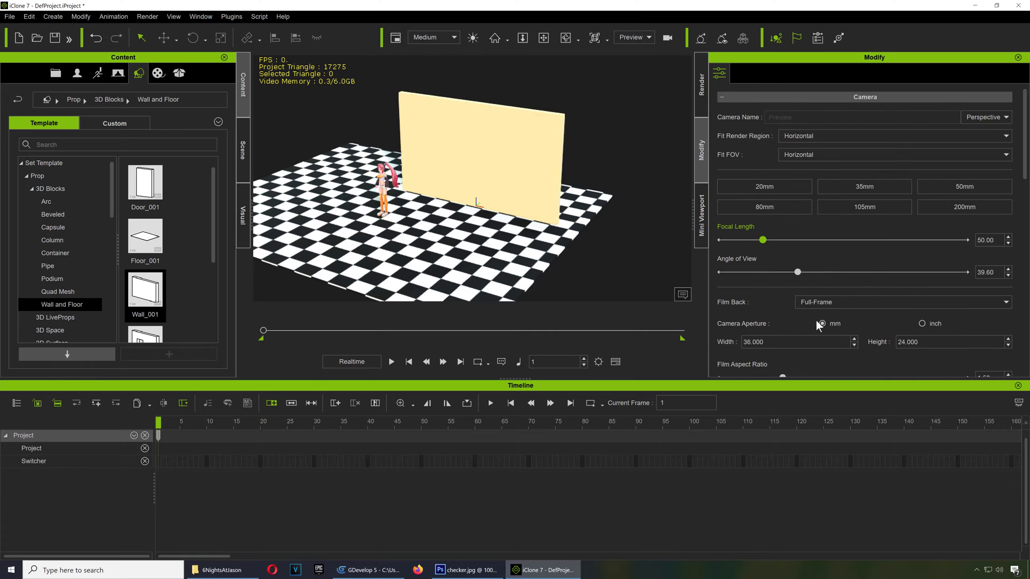
- Zero out the floor's position, then slide it along X to -67.528
click(475, 267)
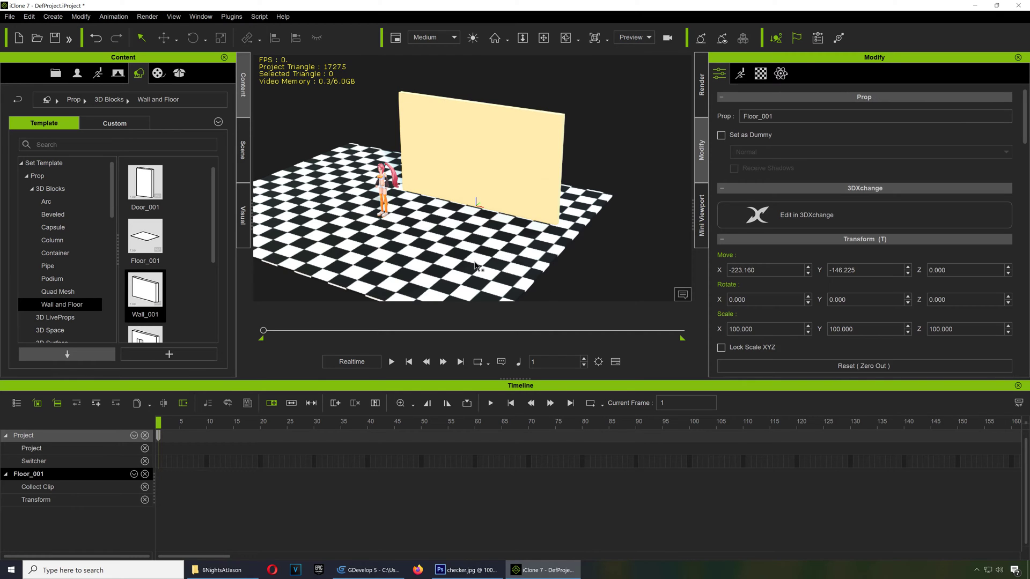
click(842, 365)
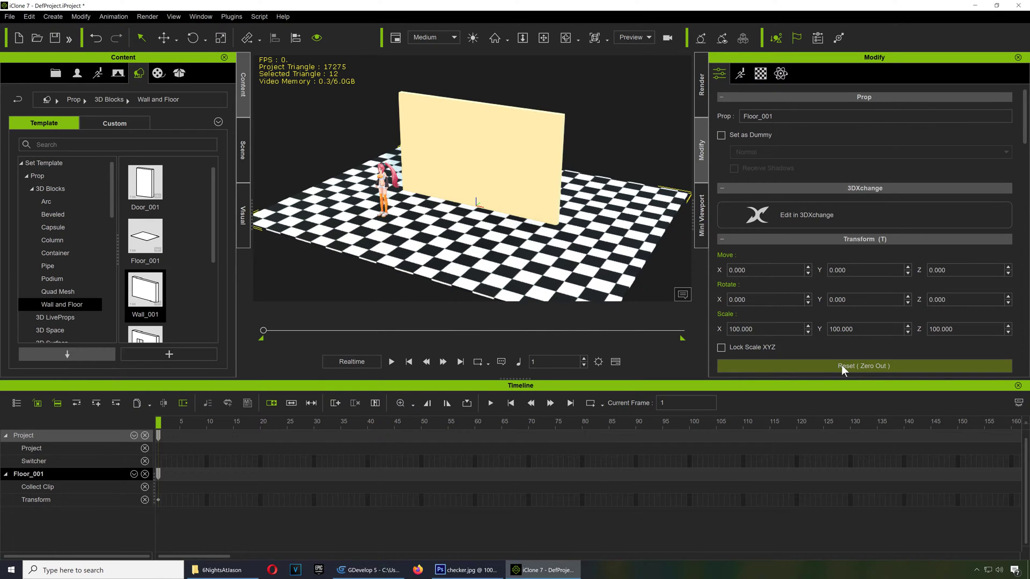
key(w)
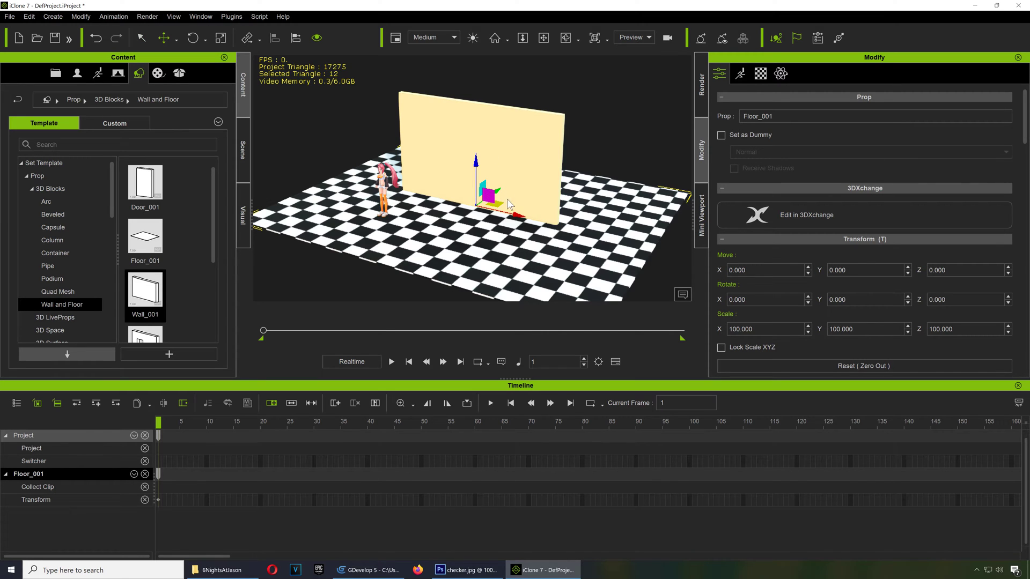
drag(516, 216, 498, 239)
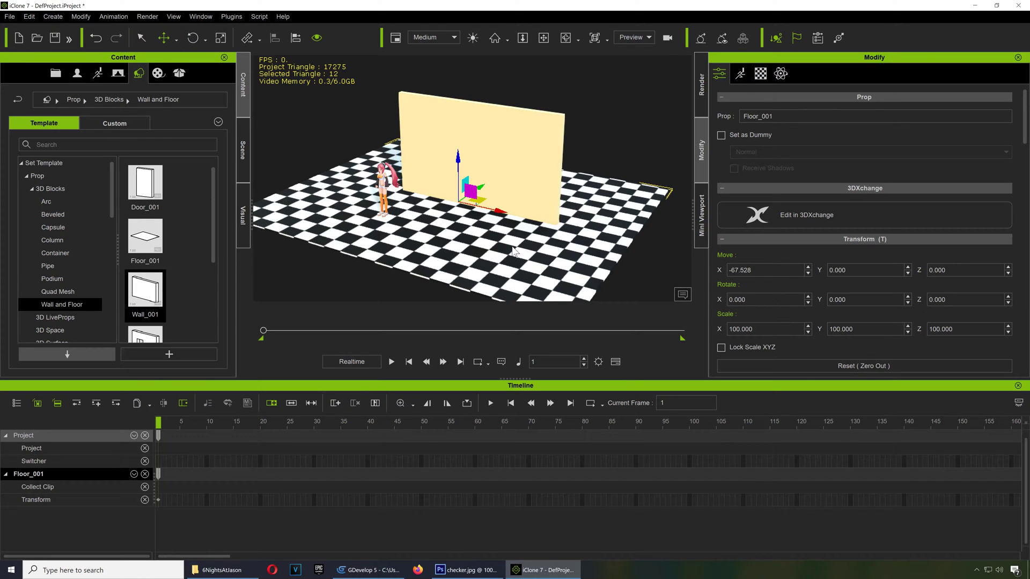
- Check the wall1 document in Photoshop, then bring iClone 7 back to the front
click(464, 569)
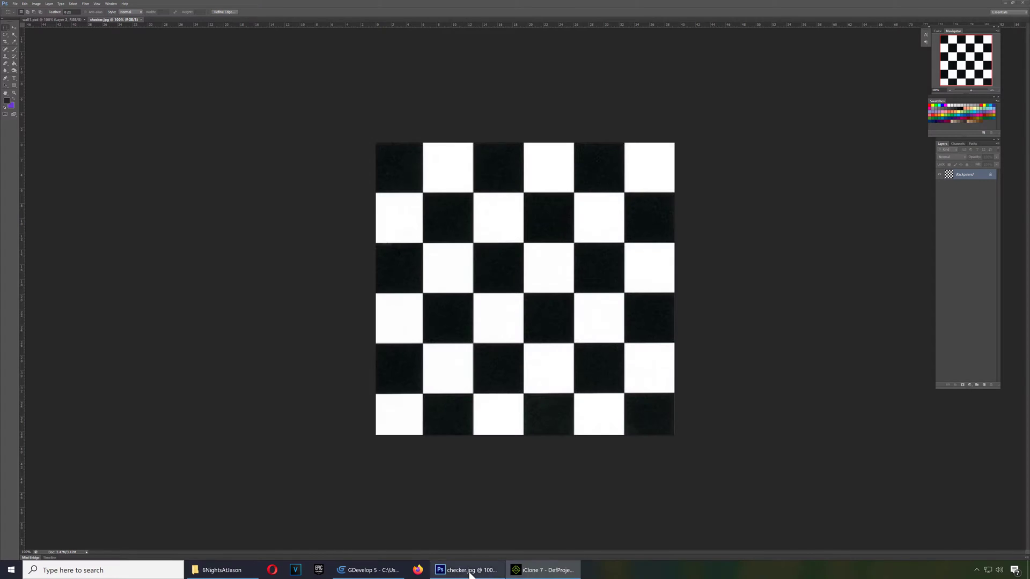
click(47, 19)
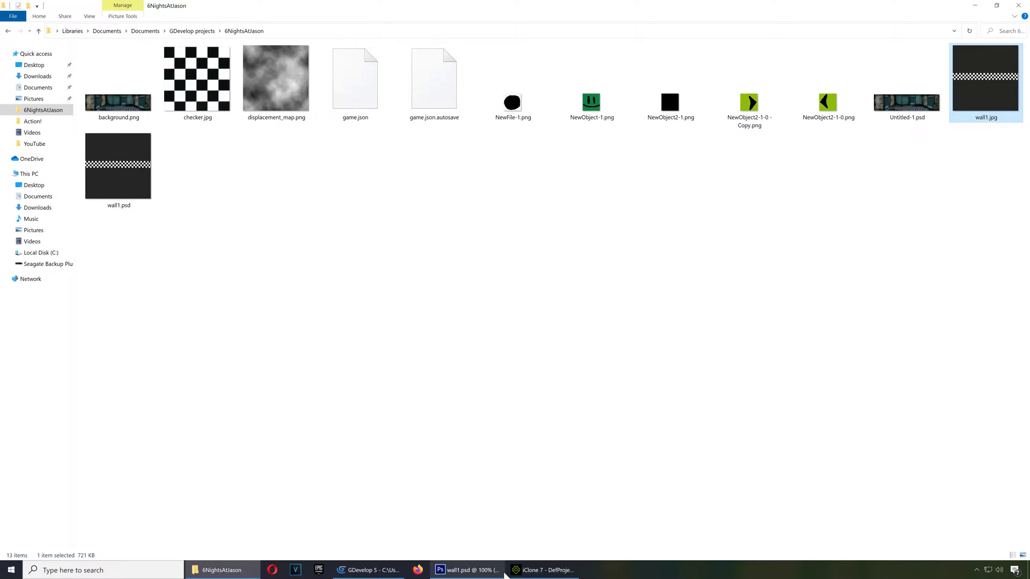
click(536, 571)
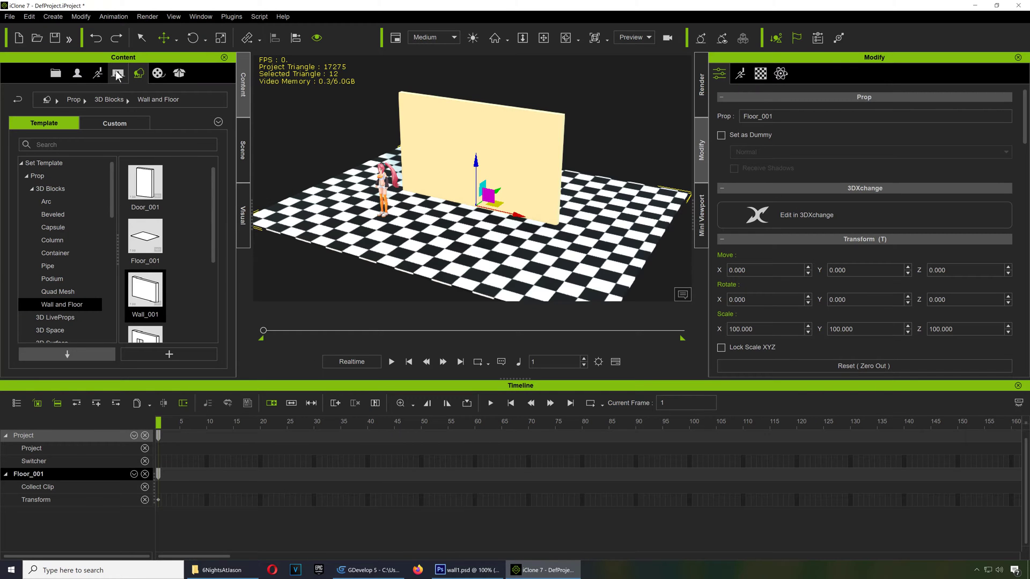
- Paste the copied wall1 image into the custom 2D Background library
click(118, 73)
right_click(188, 211)
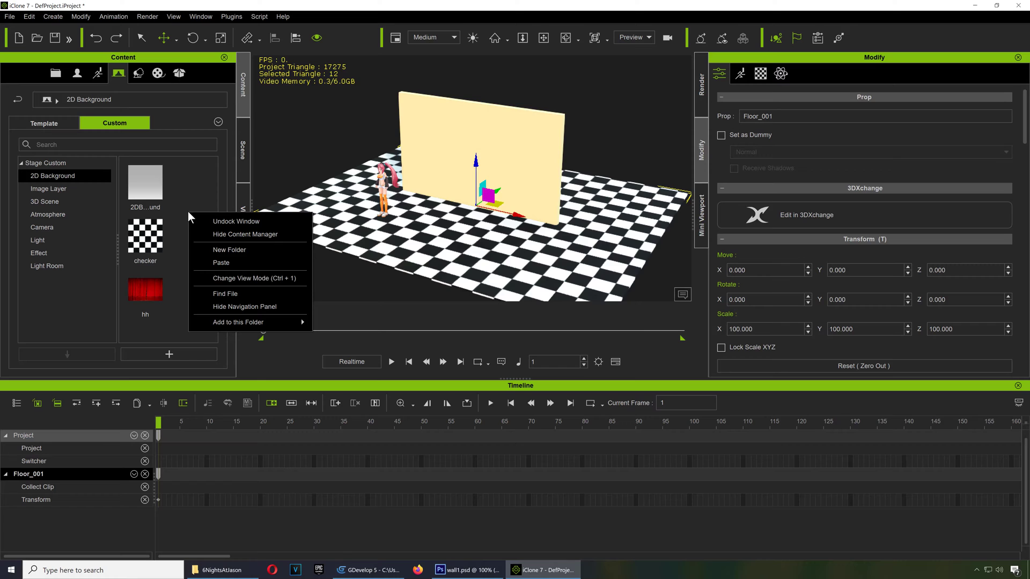
click(229, 263)
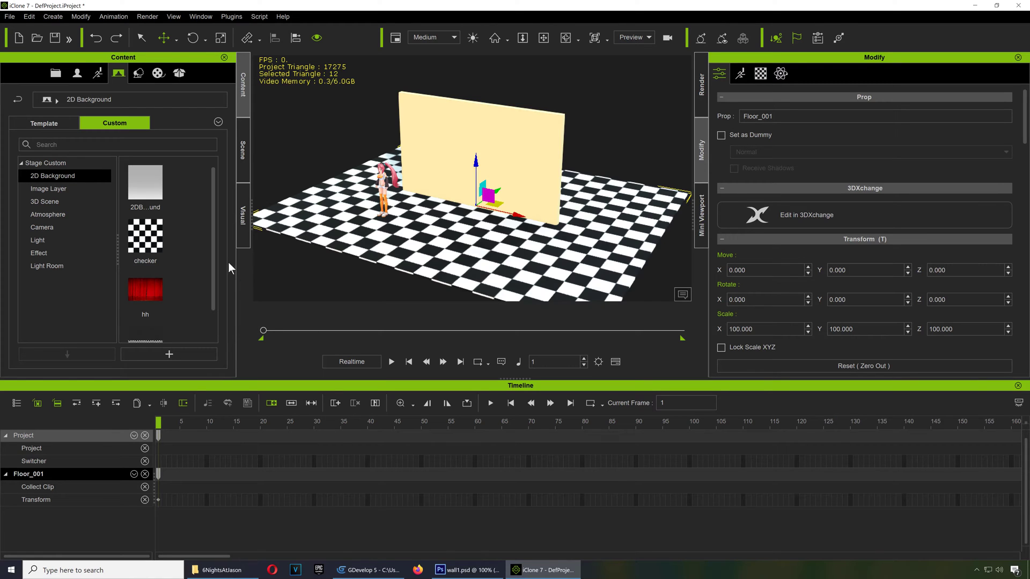
- Apply wall1 as Wall_001's texture and bring up its material settings
scroll(213, 289, down, 2)
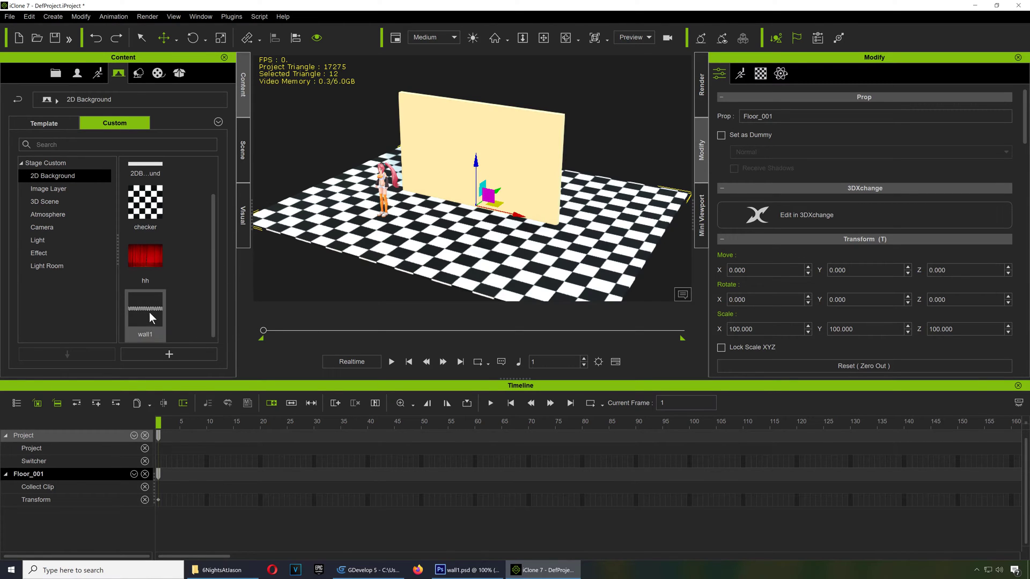
drag(149, 312, 491, 146)
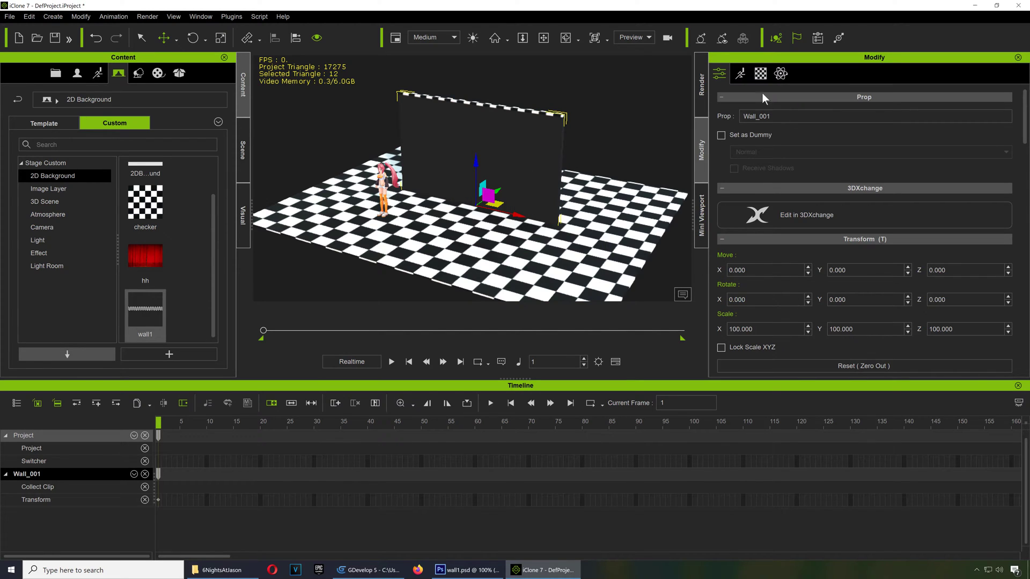
click(760, 75)
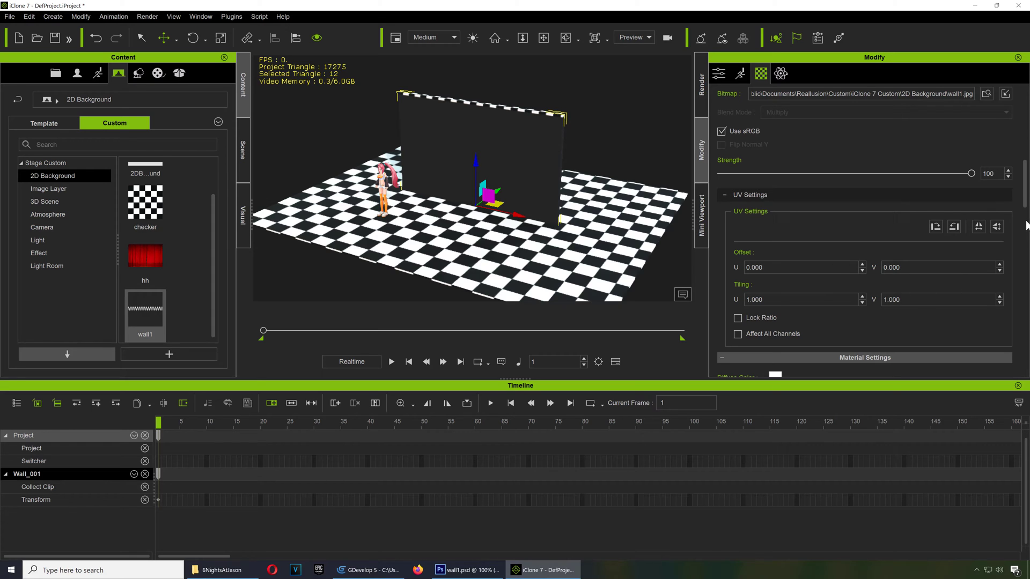
drag(1026, 203, 1026, 225)
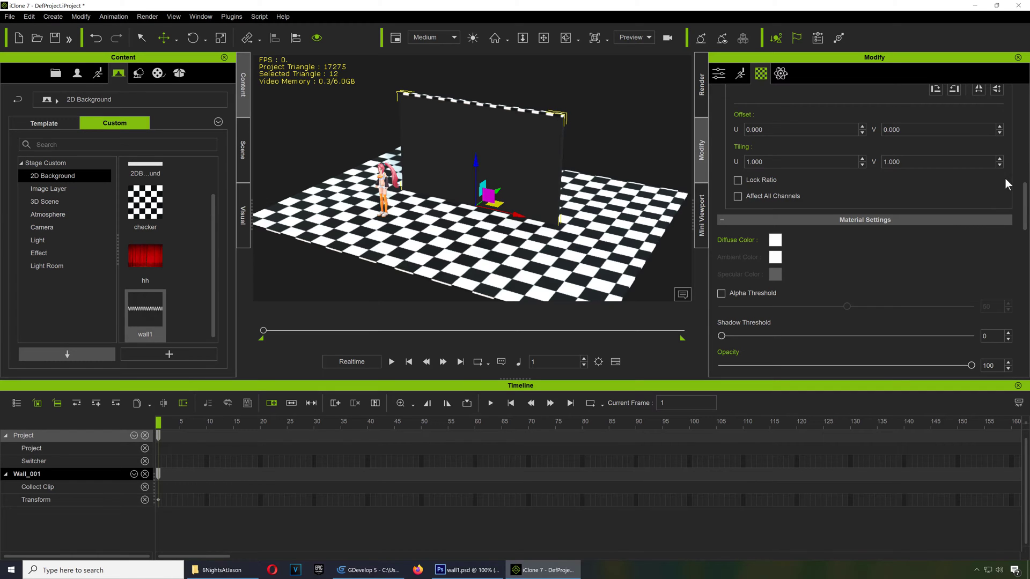
- Raise the wall1 texture's vertical tiling in several small increments
scroll(1011, 171, up, 3)
click(999, 258)
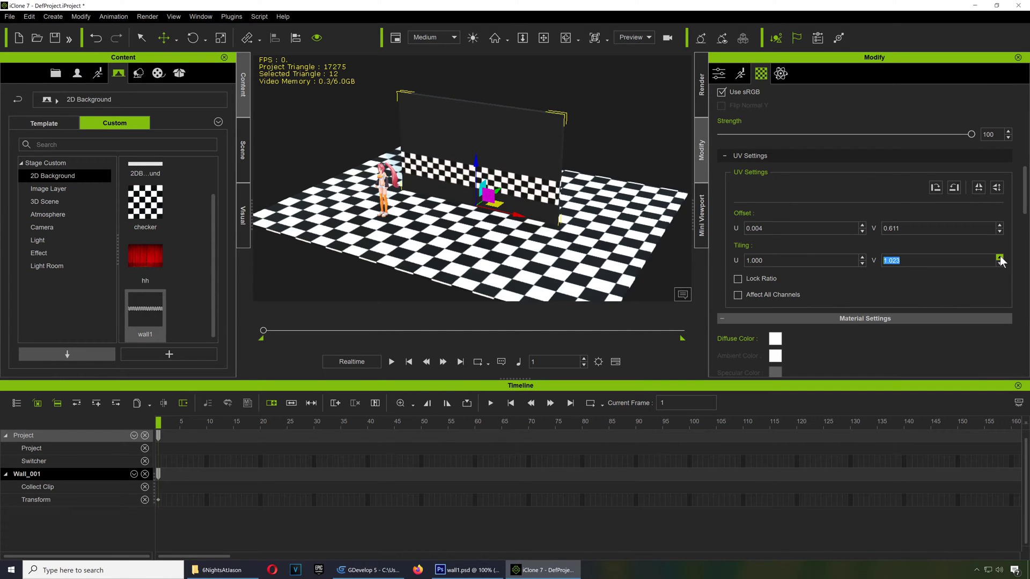
click(1000, 257)
click(999, 258)
click(999, 258)
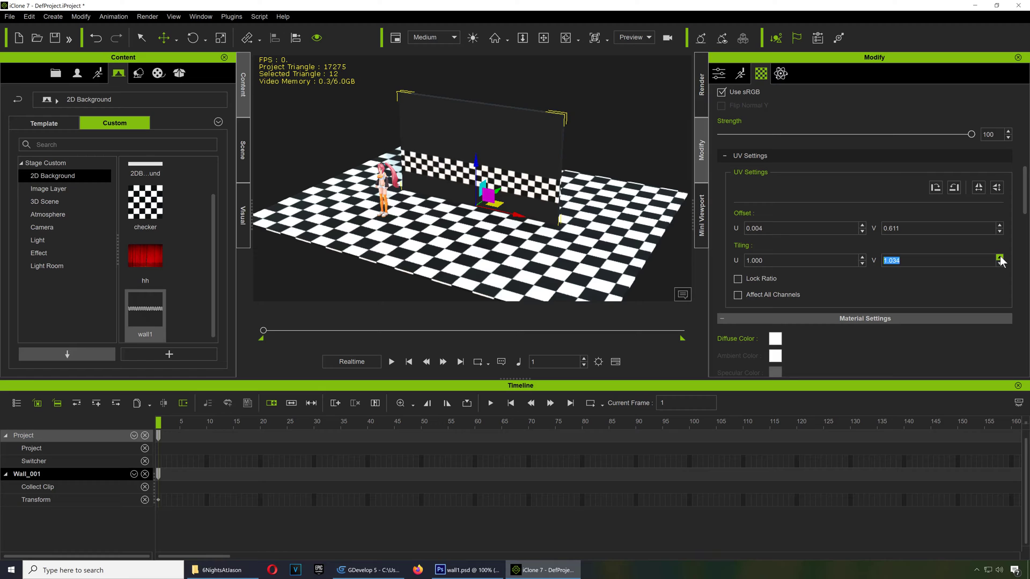
click(999, 258)
click(1000, 258)
click(999, 258)
click(999, 258)
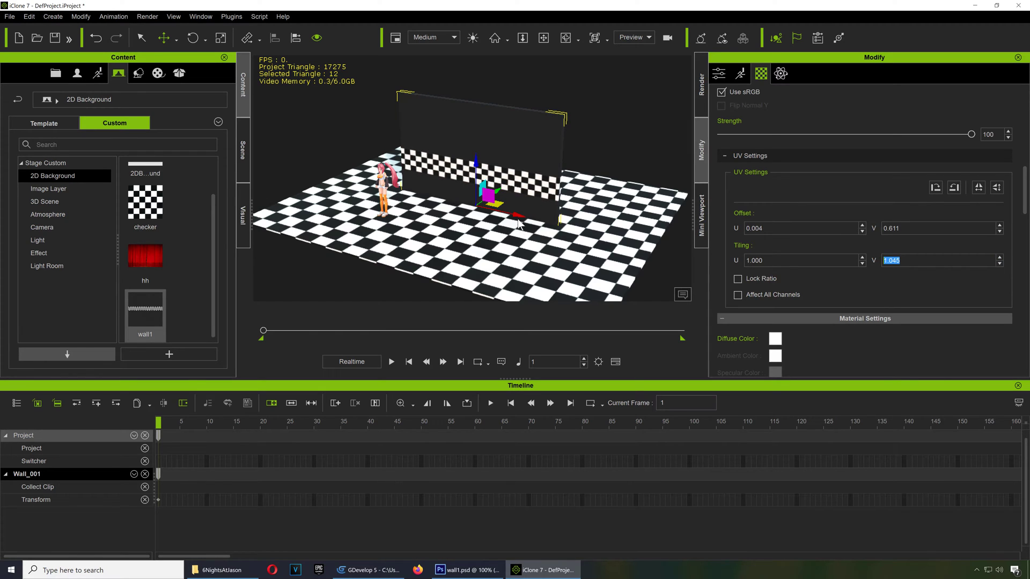
click(491, 208)
- Scale the wall wider along its length and fine-tune tiling to U 1.000, V 1.028
key(r)
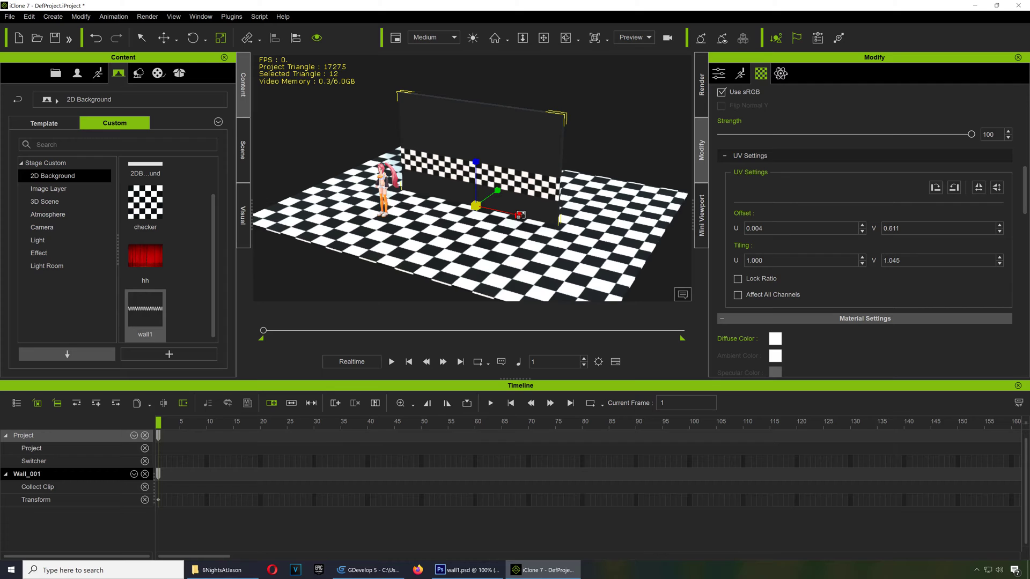
drag(518, 215, 596, 248)
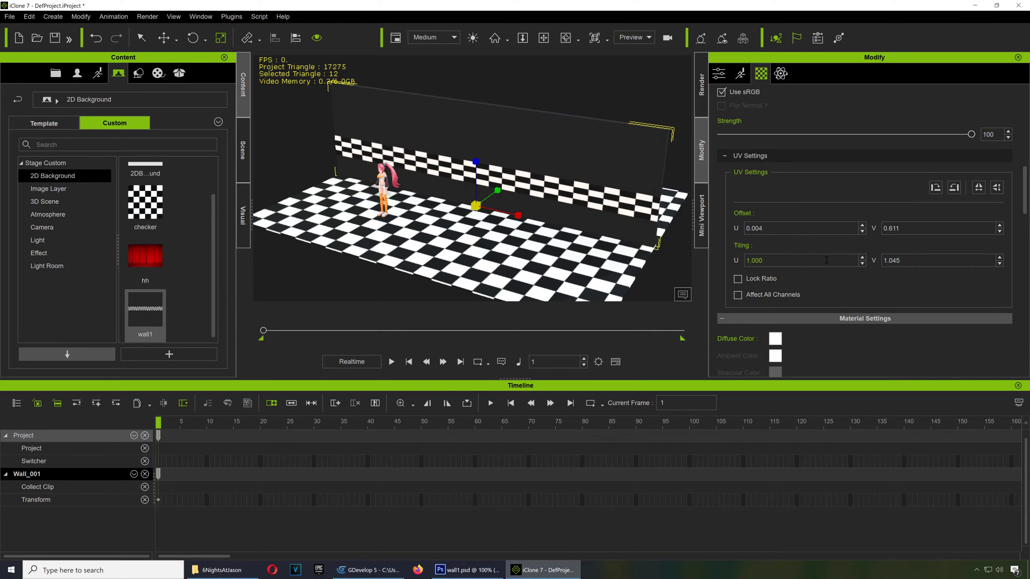
click(863, 263)
click(861, 258)
drag(999, 264, 998, 263)
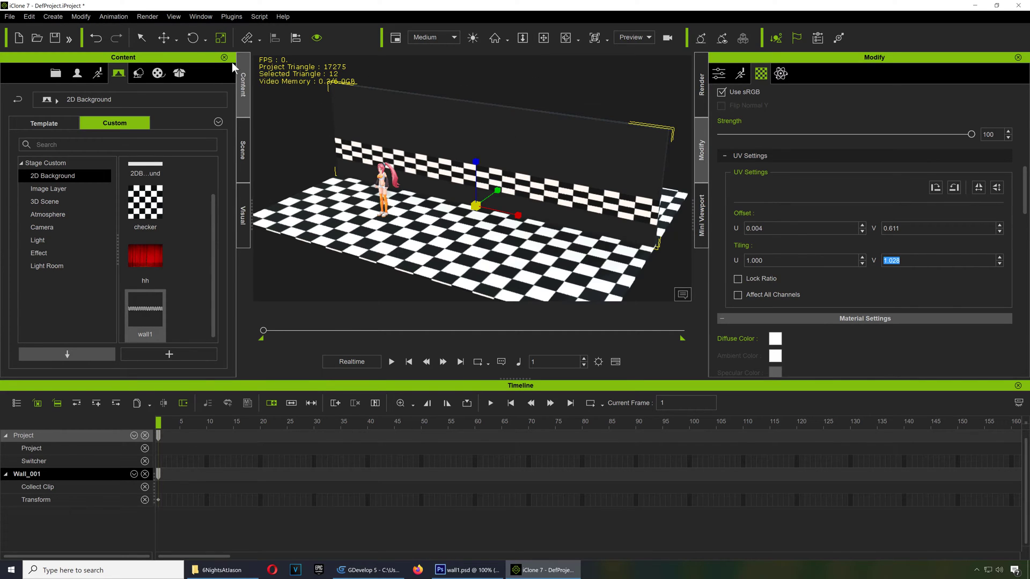
click(142, 37)
- Shift-drag a duplicate of the textured wall sideways and delete the extra copy Wall_001(0)
click(464, 144)
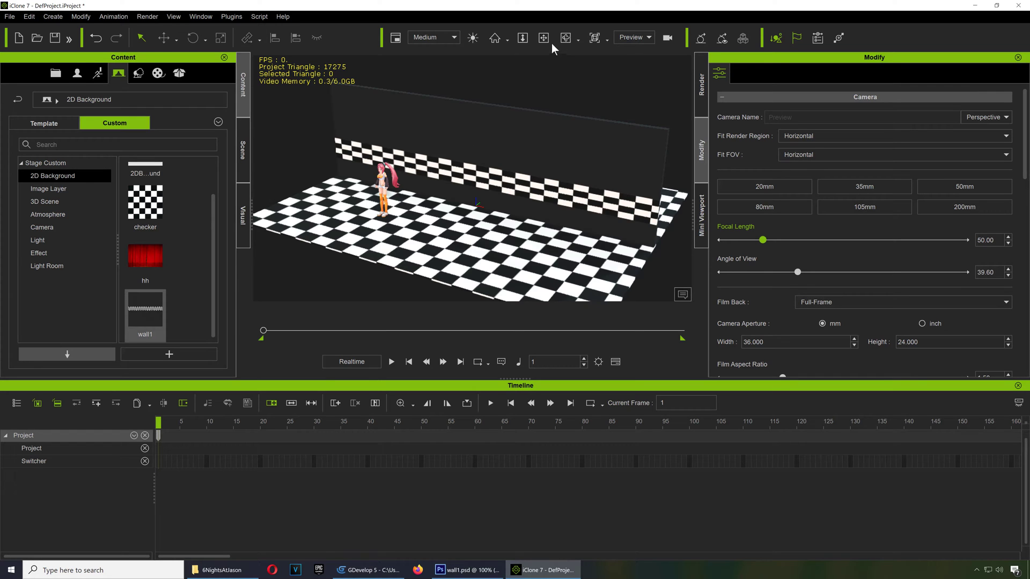
drag(567, 94, 599, 192)
click(141, 38)
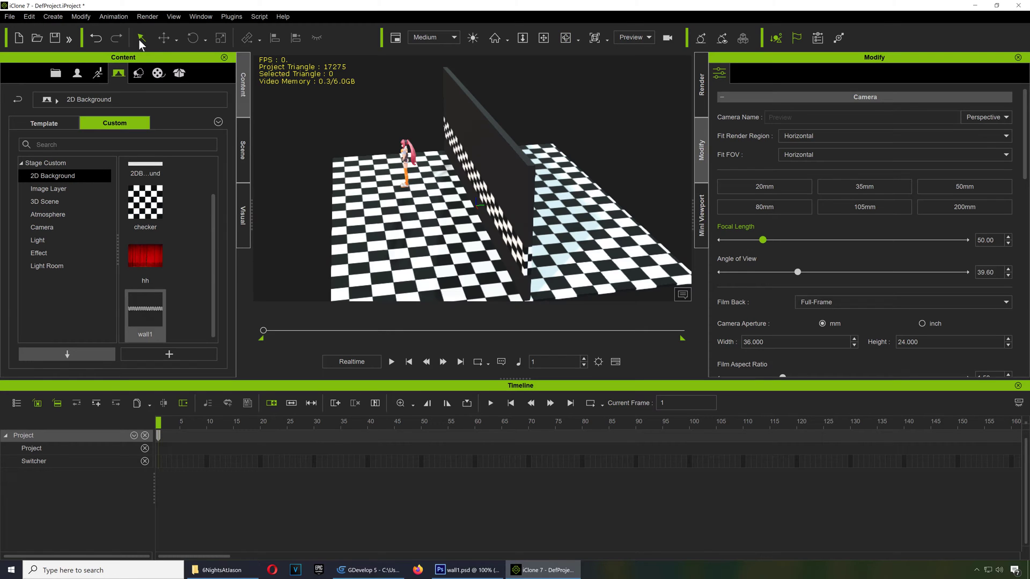
click(475, 108)
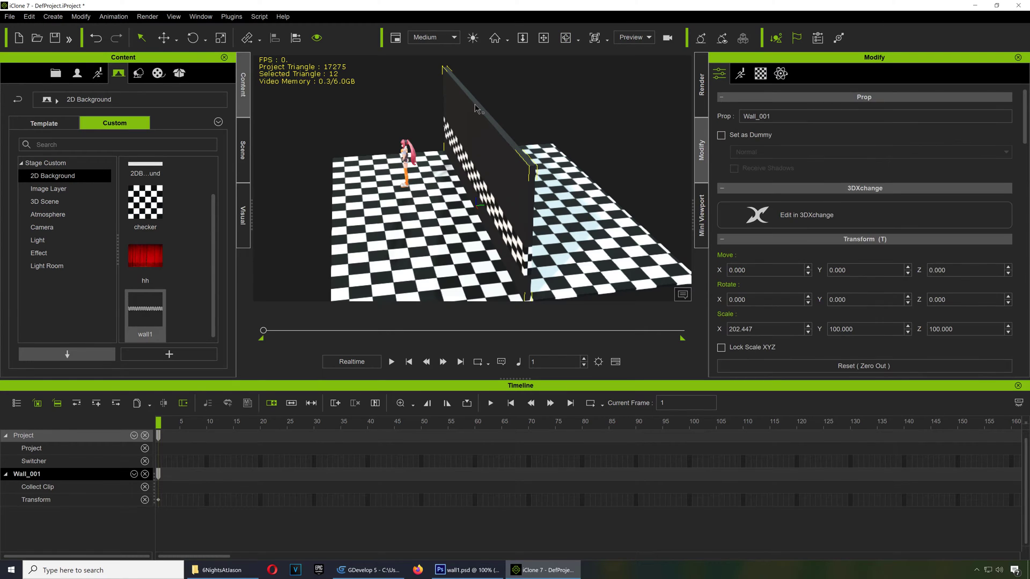
key(w)
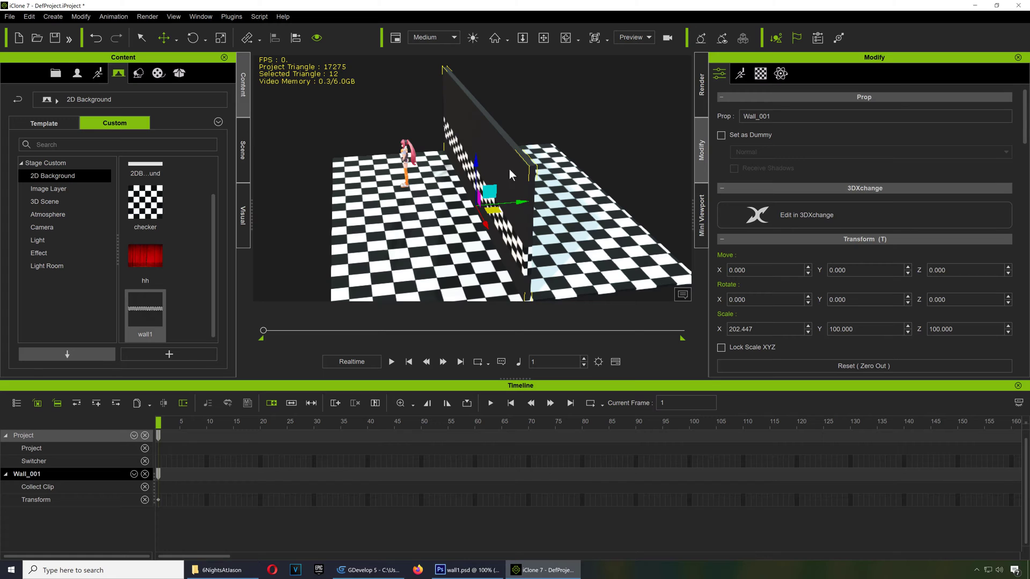
shift+drag(490, 202, 376, 212)
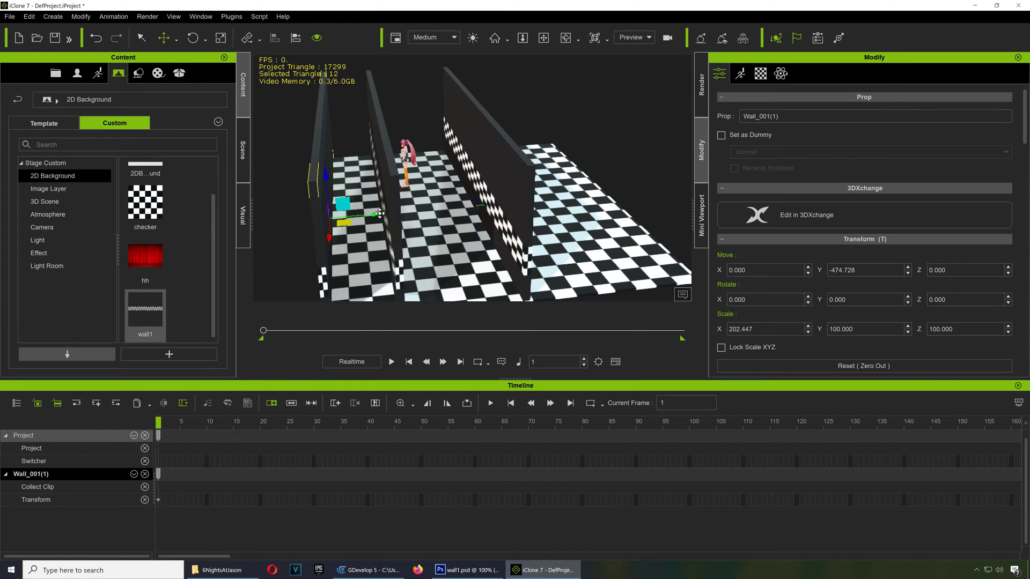
click(142, 38)
click(377, 111)
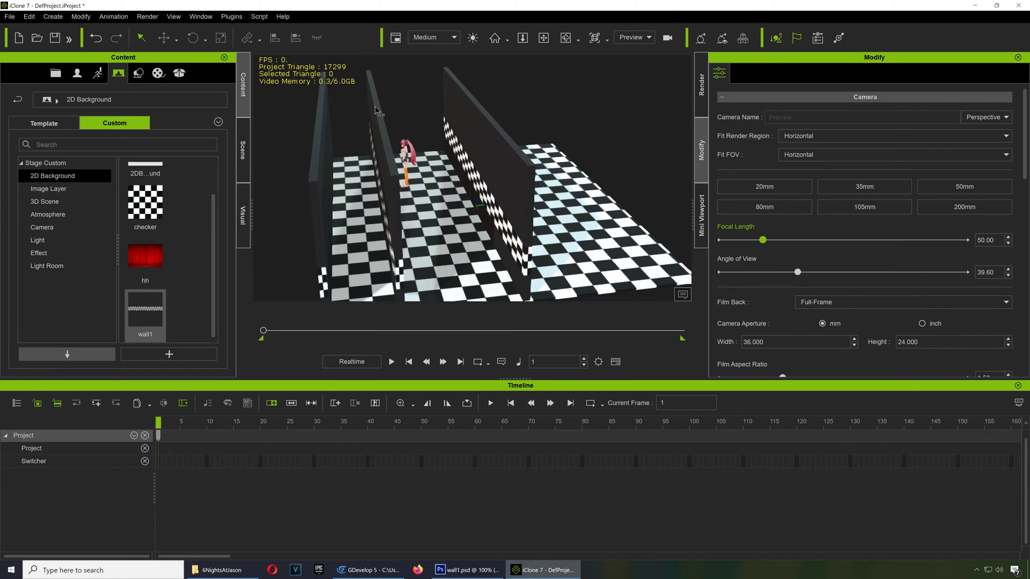
click(377, 111)
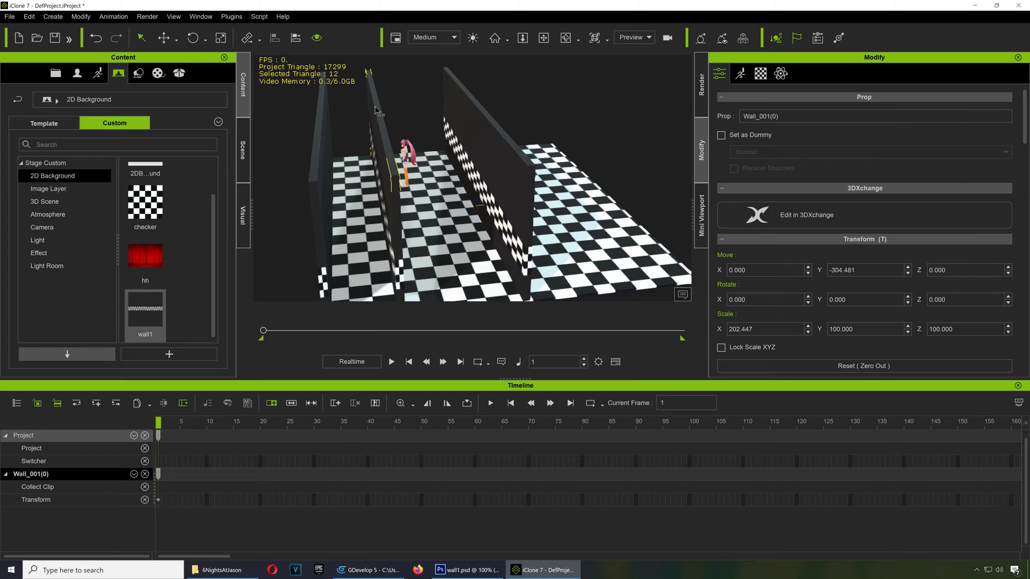
key(Delete)
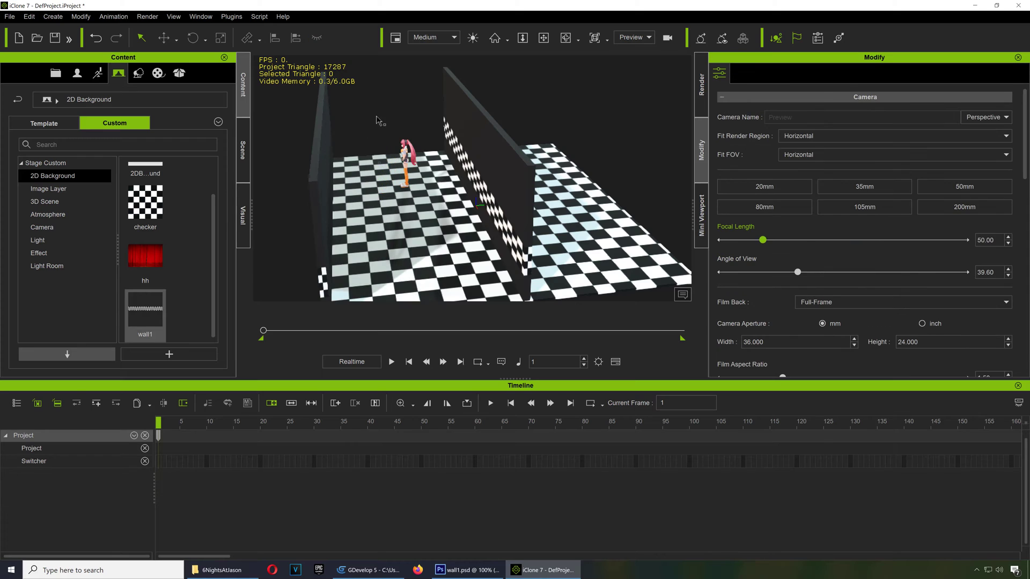
- Rotate the copied left wall to Z 180° so it faces the first wall
click(566, 37)
drag(376, 182, 315, 163)
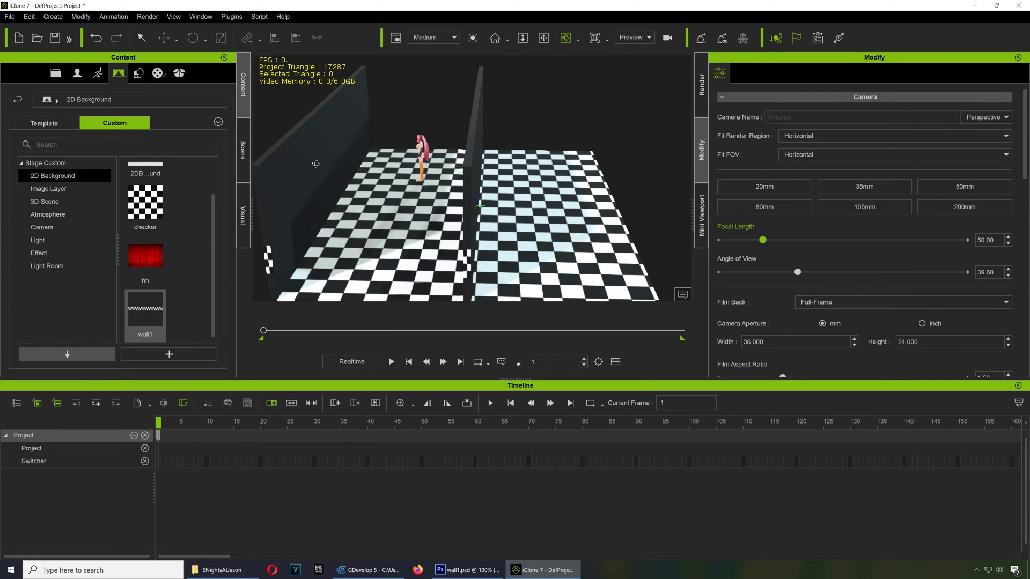
click(142, 38)
click(325, 160)
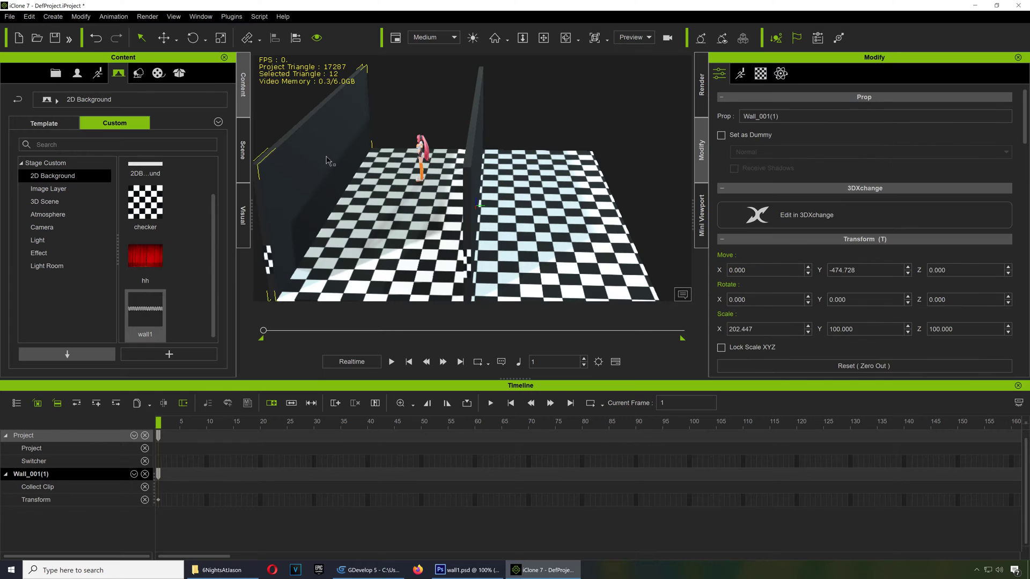
key(w)
key(e)
drag(365, 216, 276, 220)
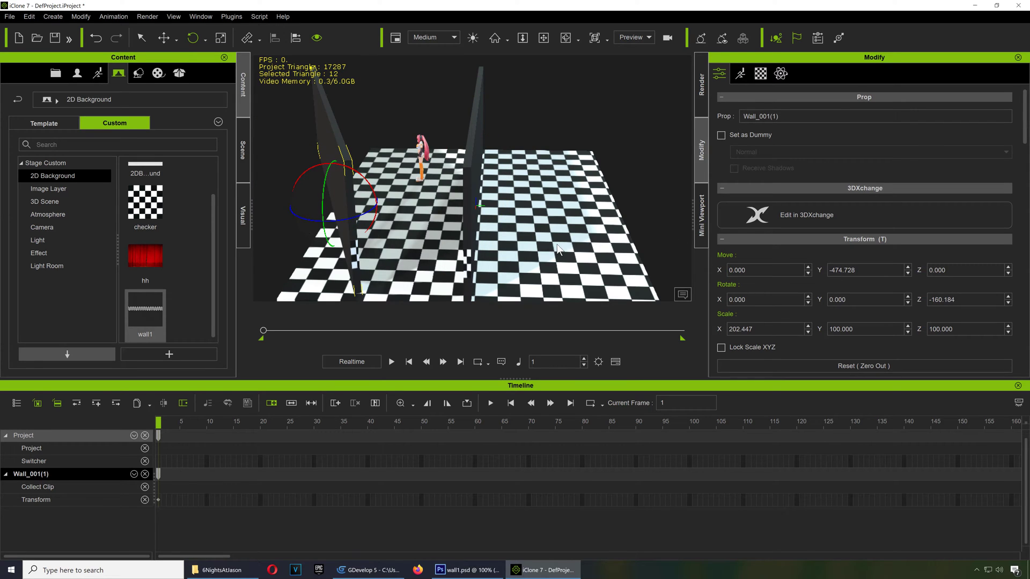
key(ctrl+z)
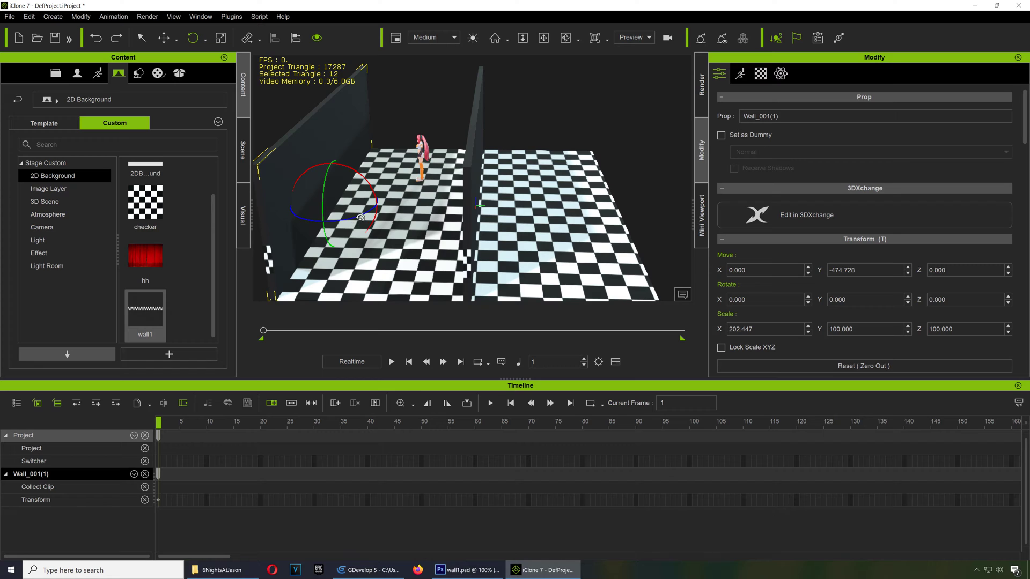
drag(359, 215, 347, 218)
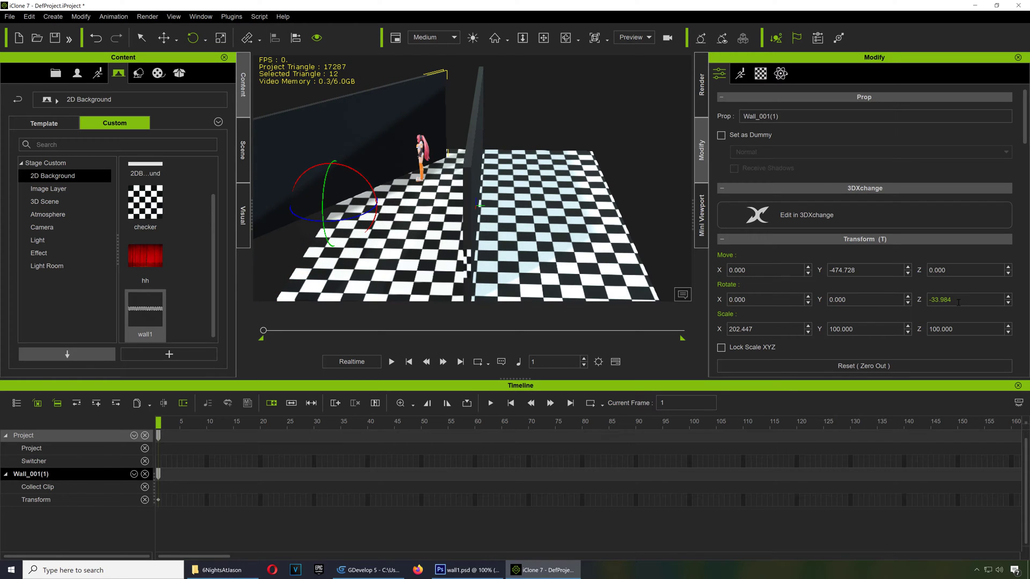
drag(958, 302, 925, 302)
text(180)
click(960, 329)
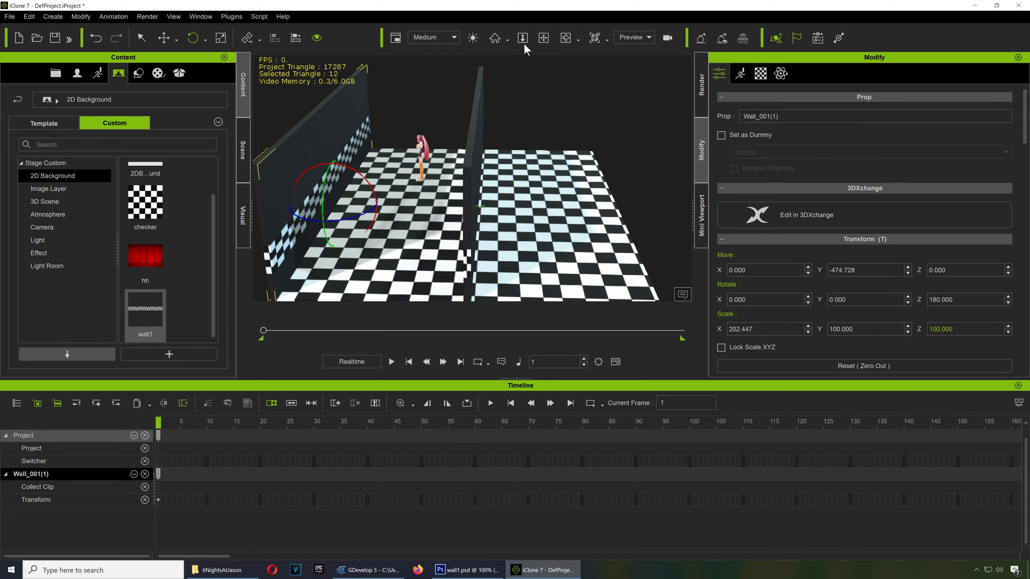
- Bring the view between the walls and shift the left wall slightly inward
click(543, 37)
drag(486, 177, 457, 206)
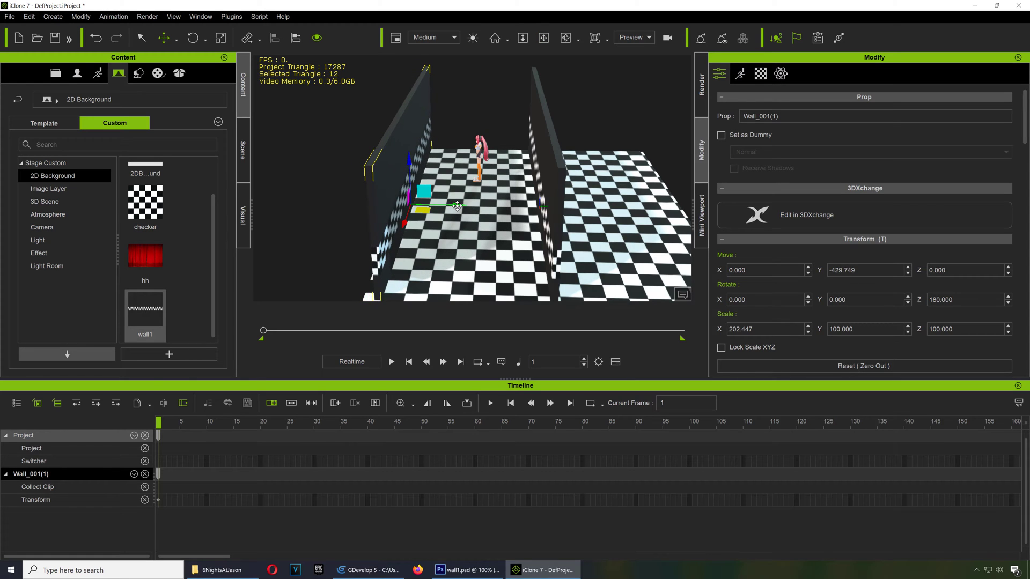
right_drag(457, 206, 510, 72)
- Pan, lower and orbit the view to look down the checkerboard hallway toward Kanon
click(544, 38)
mouse_move(518, 143)
mouse_down()
mouse_move(517, 133)
mouse_move(533, 143)
mouse_up()
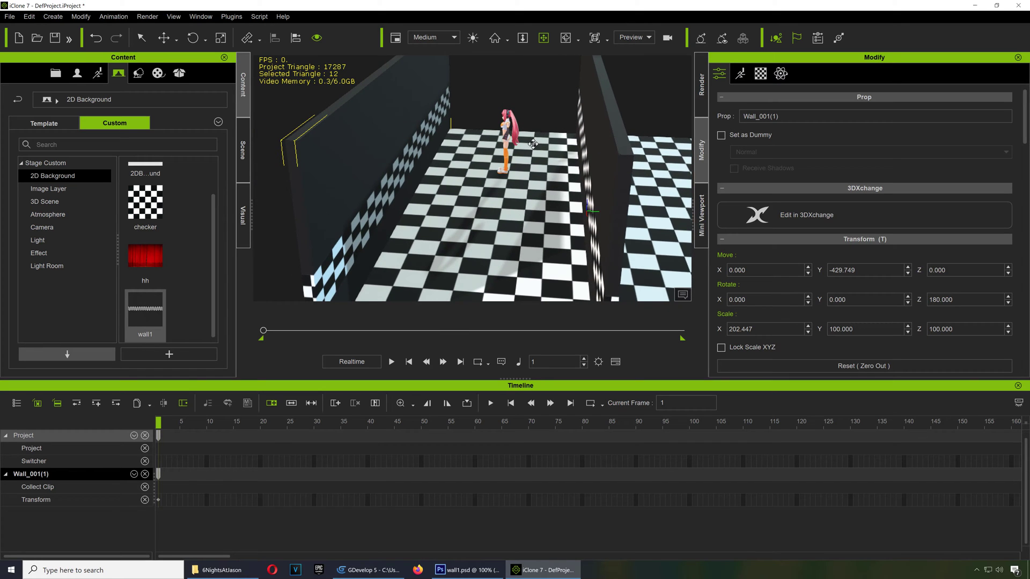
right_drag(533, 143, 533, 145)
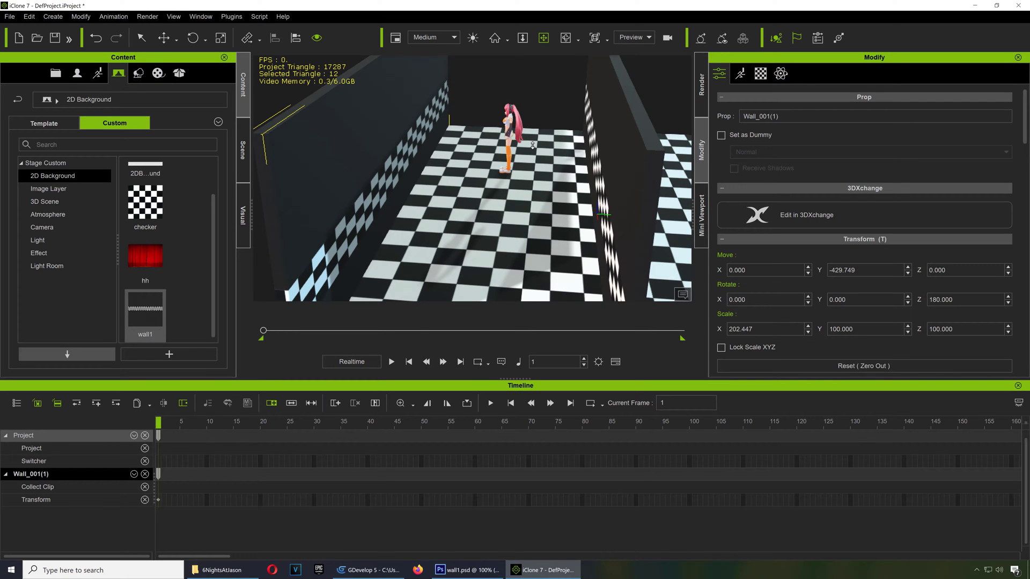
right_drag(533, 145, 533, 145)
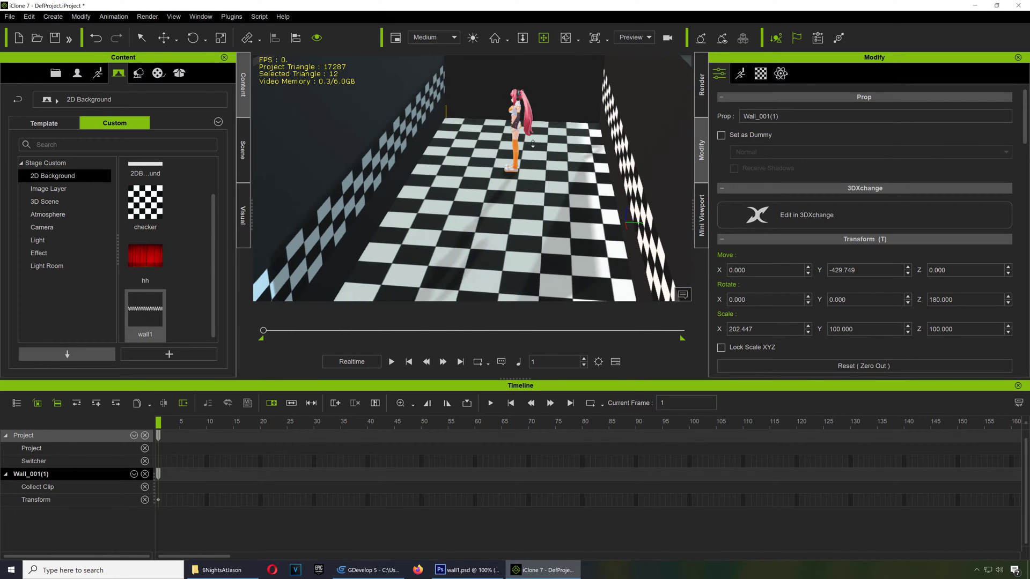
click(563, 38)
click(627, 48)
drag(507, 169, 436, 158)
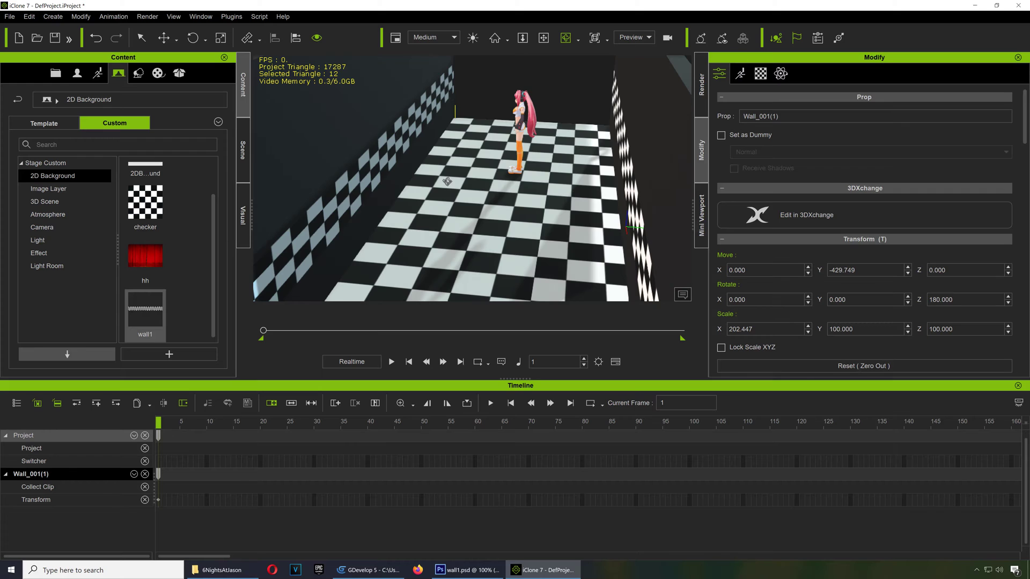
drag(447, 181, 445, 171)
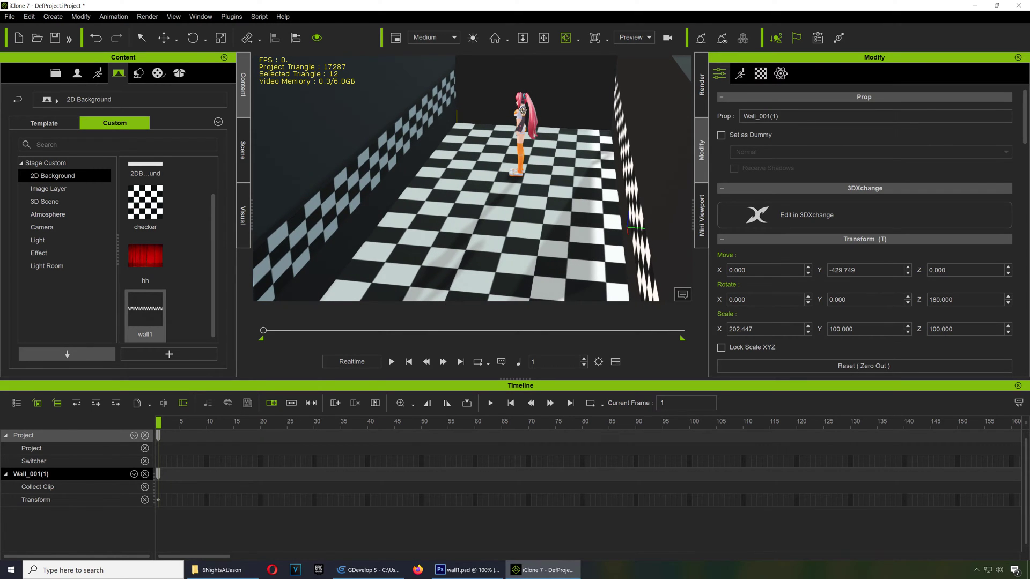
- Create a new camera and name it CAM1
click(56, 20)
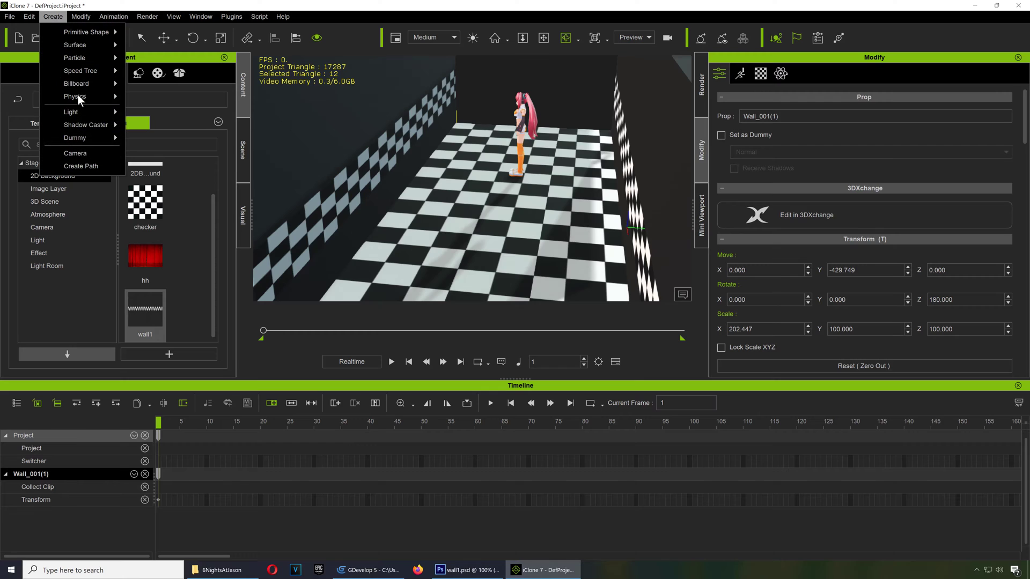
click(90, 154)
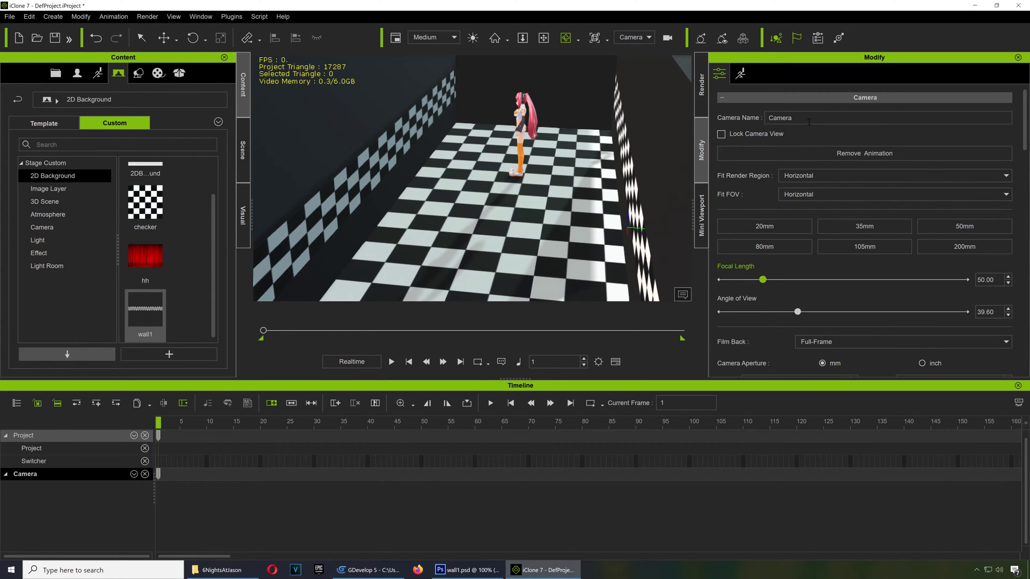
click(772, 118)
text(CAM1)
key(Return)
click(543, 37)
click(141, 38)
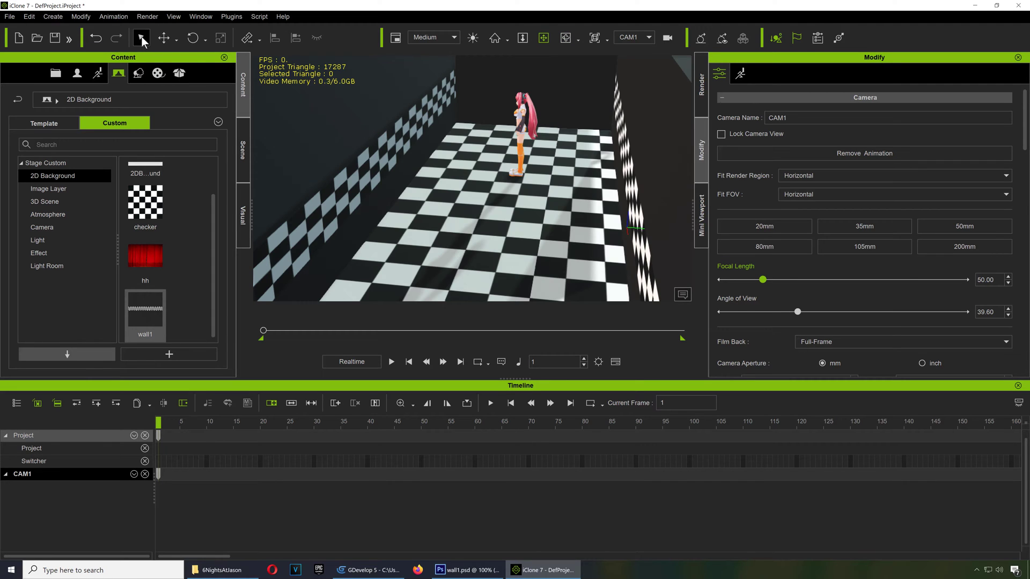
- Rotate Kanon to face CAM1, then show the Wall and Floor prop blocks
click(521, 120)
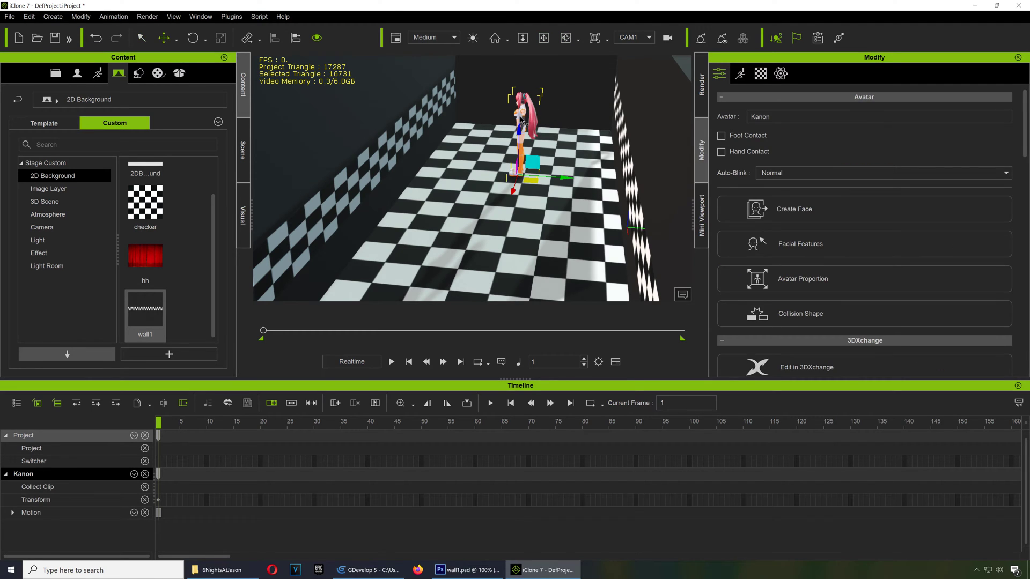
key(e)
drag(507, 190, 544, 194)
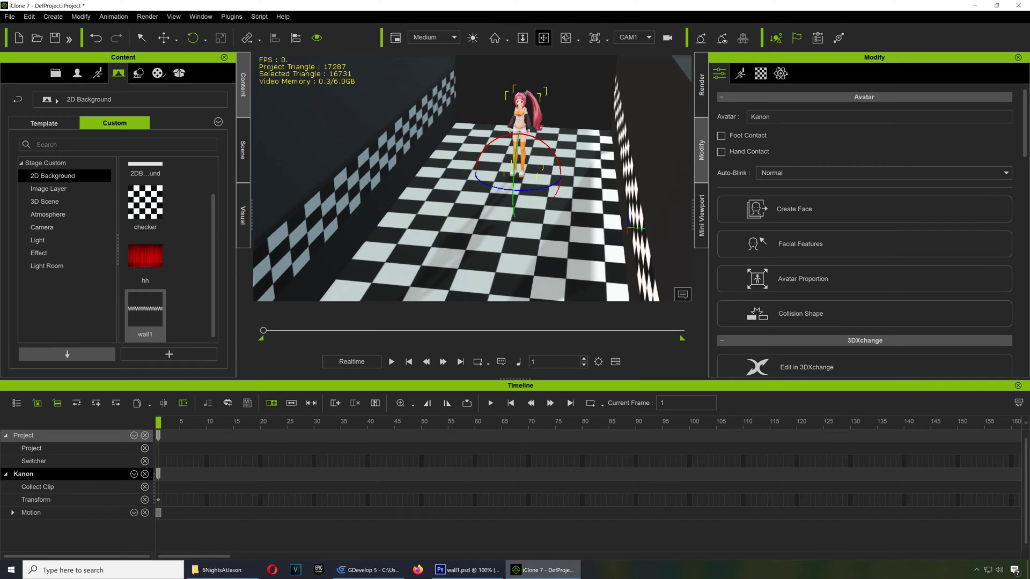
click(544, 38)
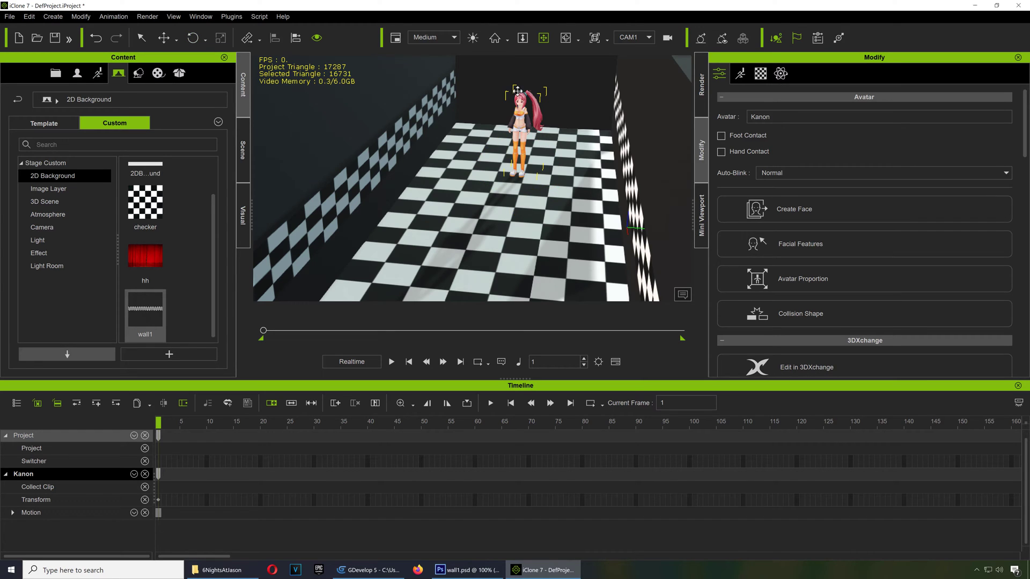
click(138, 75)
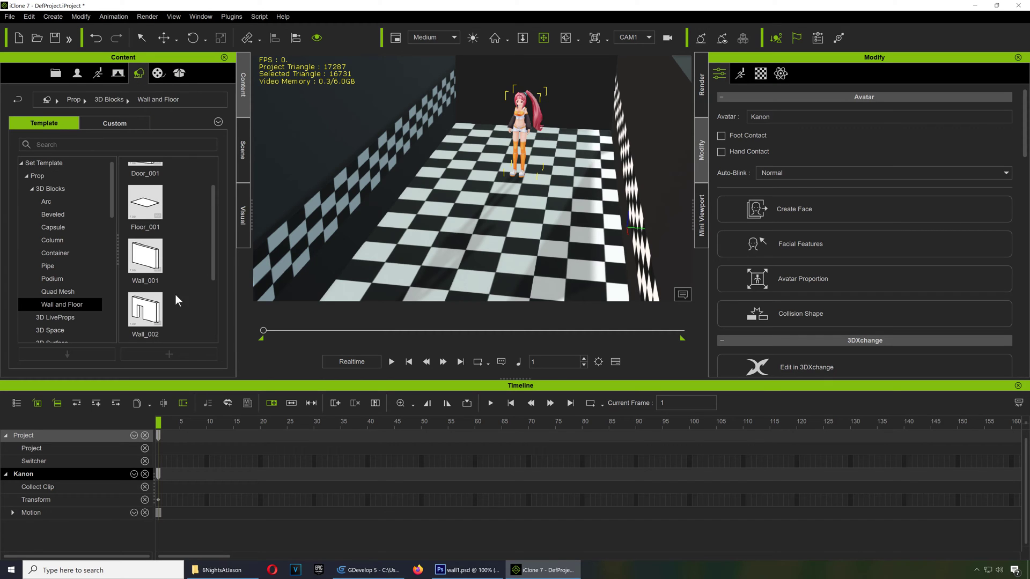
- Drop a Wall_002 doorway block from Prop > 3D Blocks > Wall and Floor into the hallway
drag(152, 316, 451, 172)
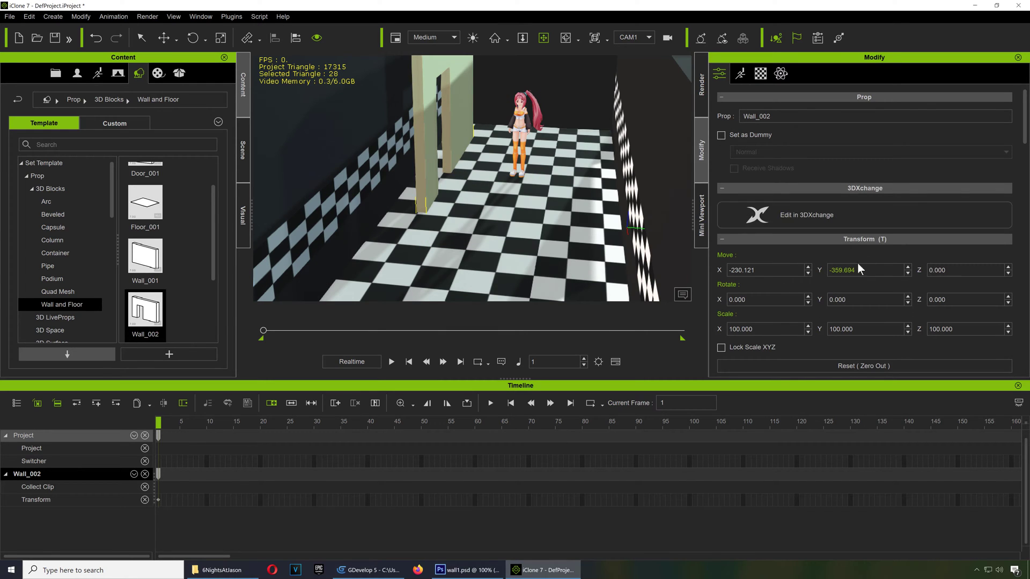
key(w)
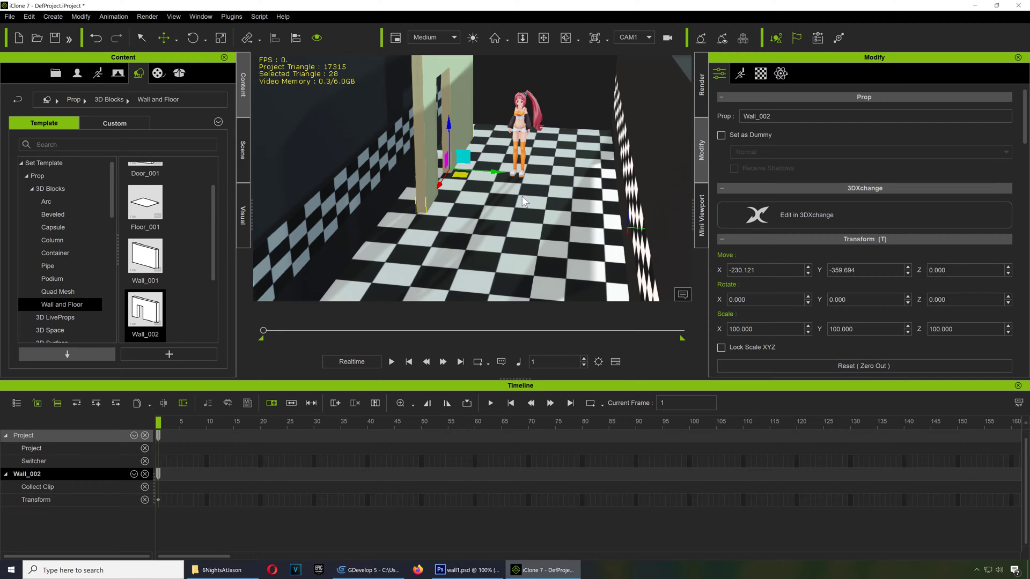
key(q)
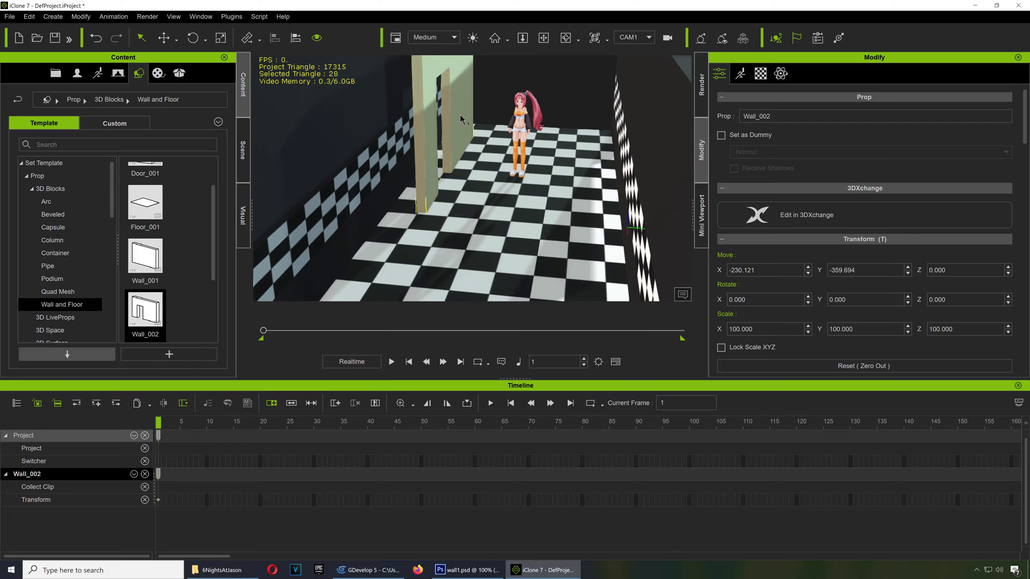
key(e)
- Try Z rotations of 60° and 90° and move the door wall deeper into the hallway
click(953, 302)
key(Return)
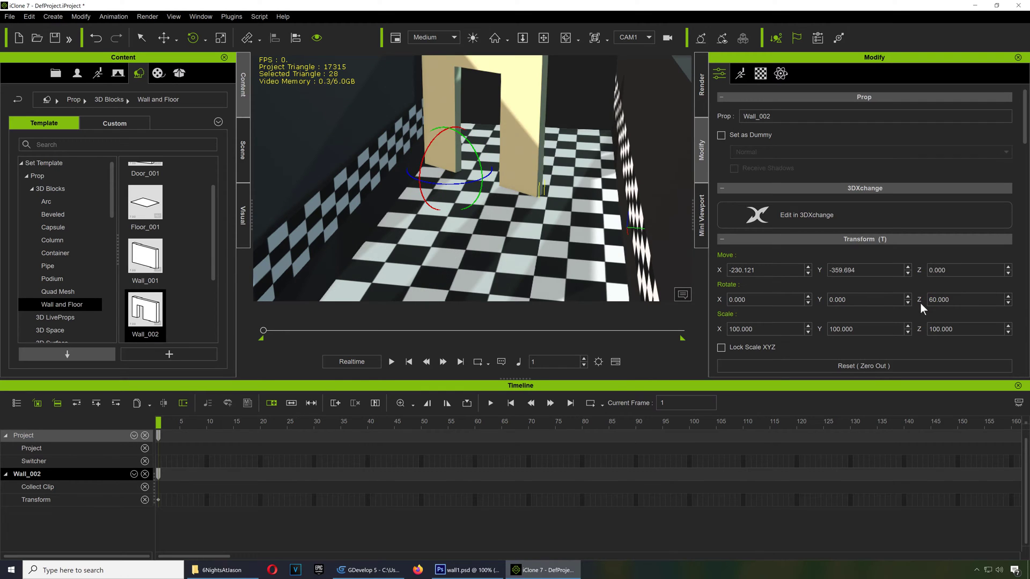
click(938, 299)
text(90)
key(Return)
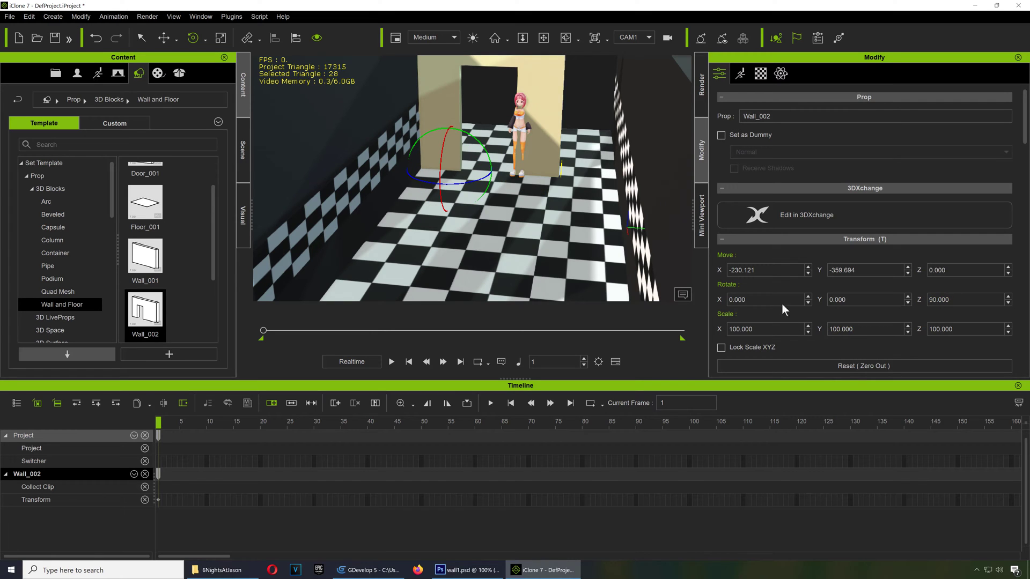
key(w)
drag(465, 175, 524, 129)
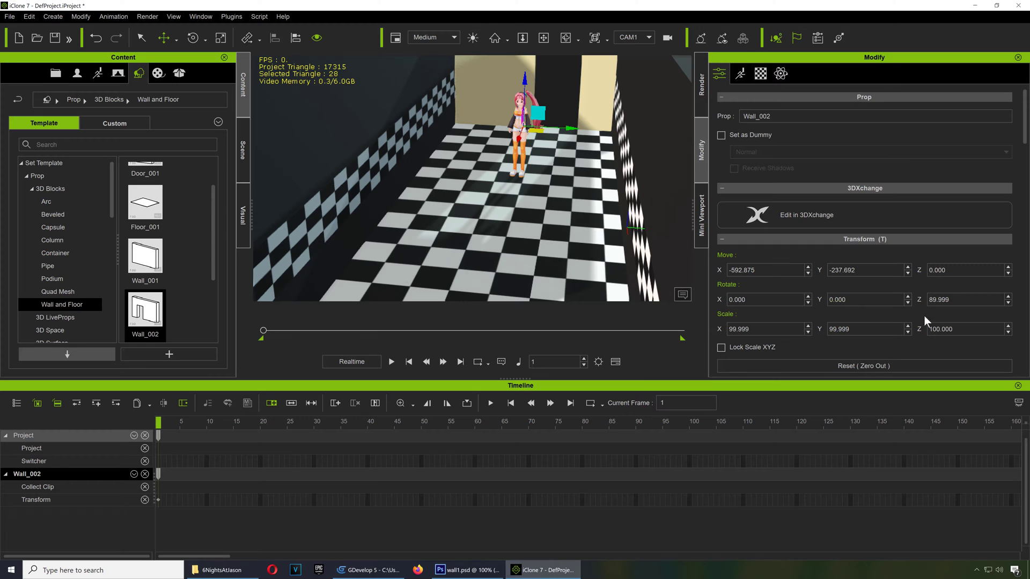
- Set the door wall's Z rotation to exactly 270° and slide it across the hallway's far end
drag(952, 299, 921, 300)
text(190)
key(Return)
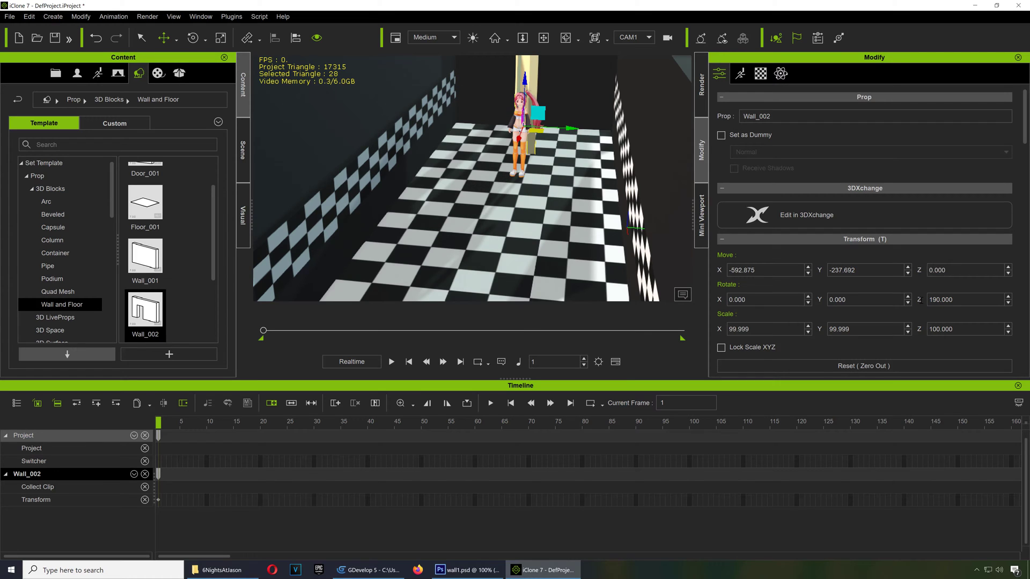
drag(956, 300, 926, 299)
key(e)
drag(564, 130, 594, 133)
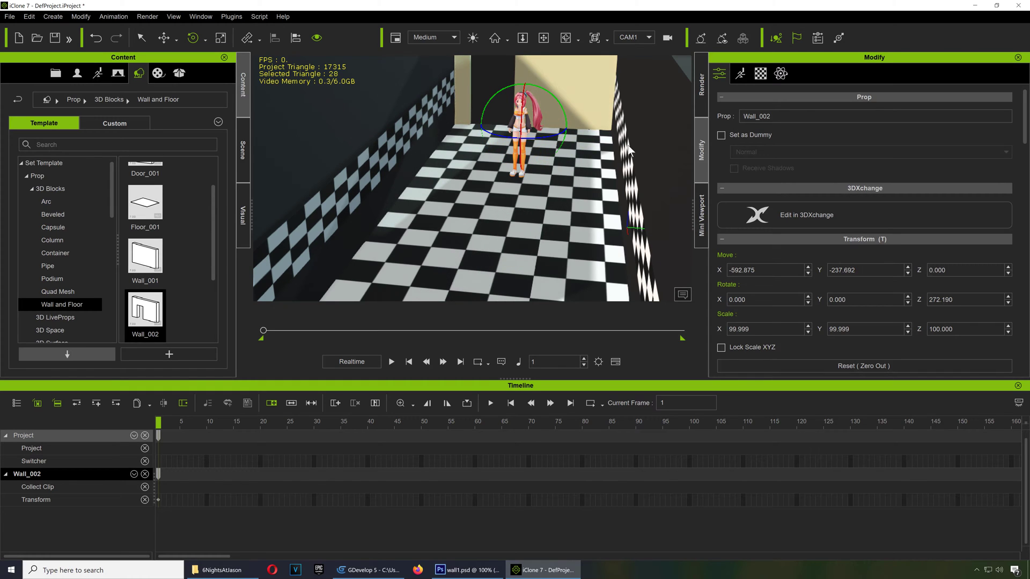
drag(959, 299, 932, 300)
text(270)
key(Return)
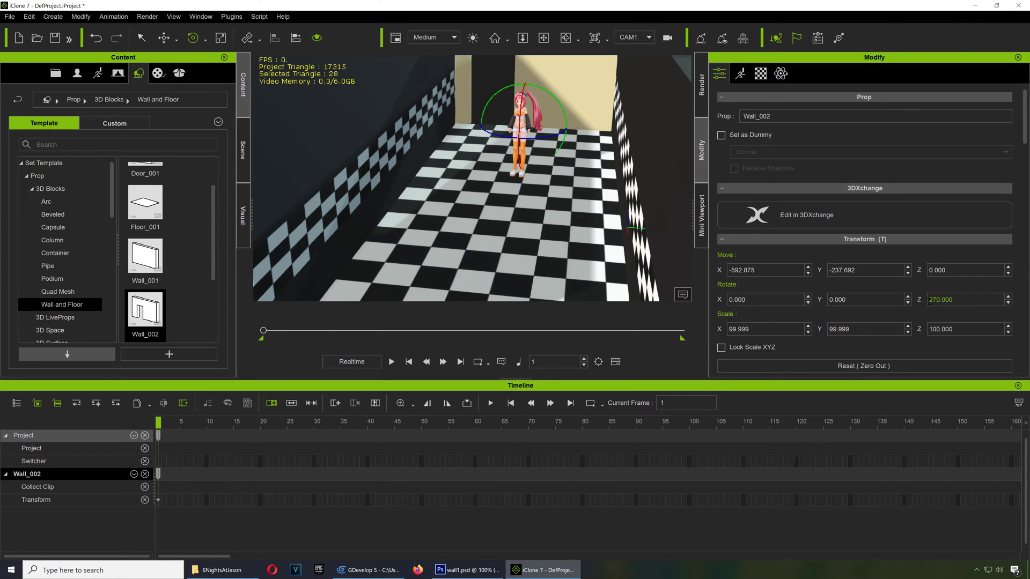
click(542, 39)
drag(561, 132, 499, 125)
click(544, 41)
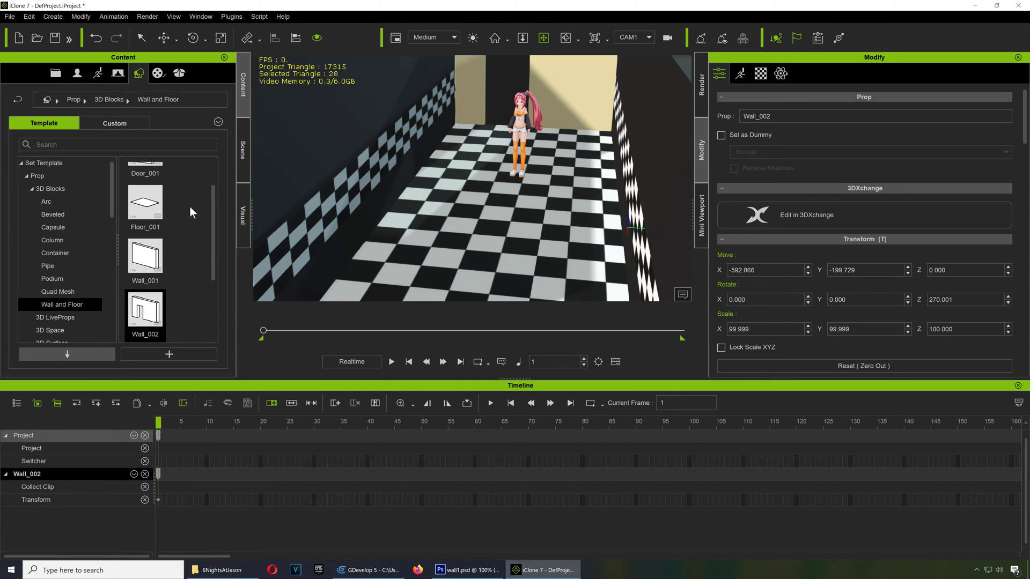
- Drag the wall1 image from the Custom 2D Background library onto the Wall_002 doorway
drag(213, 227, 217, 192)
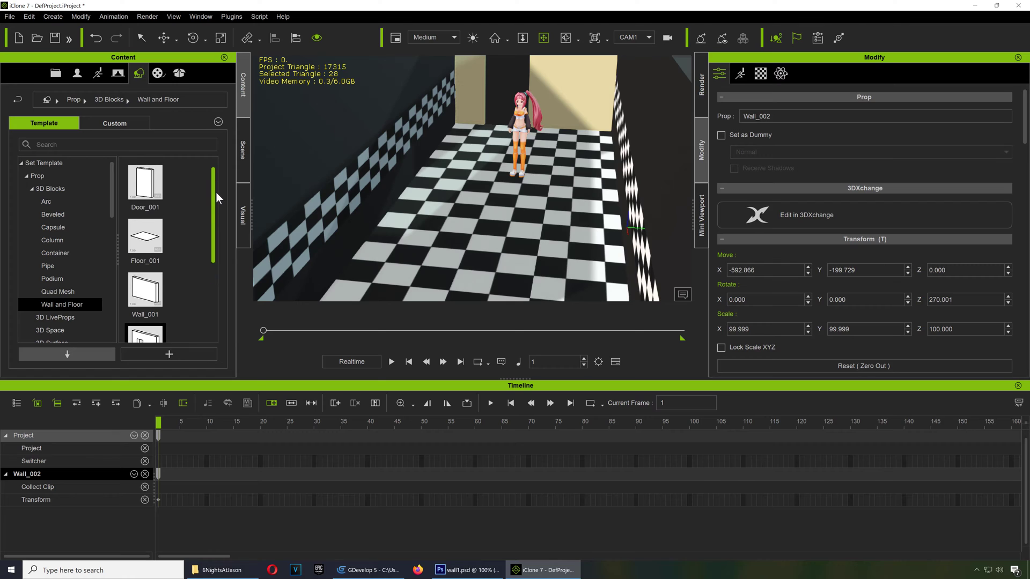
click(115, 73)
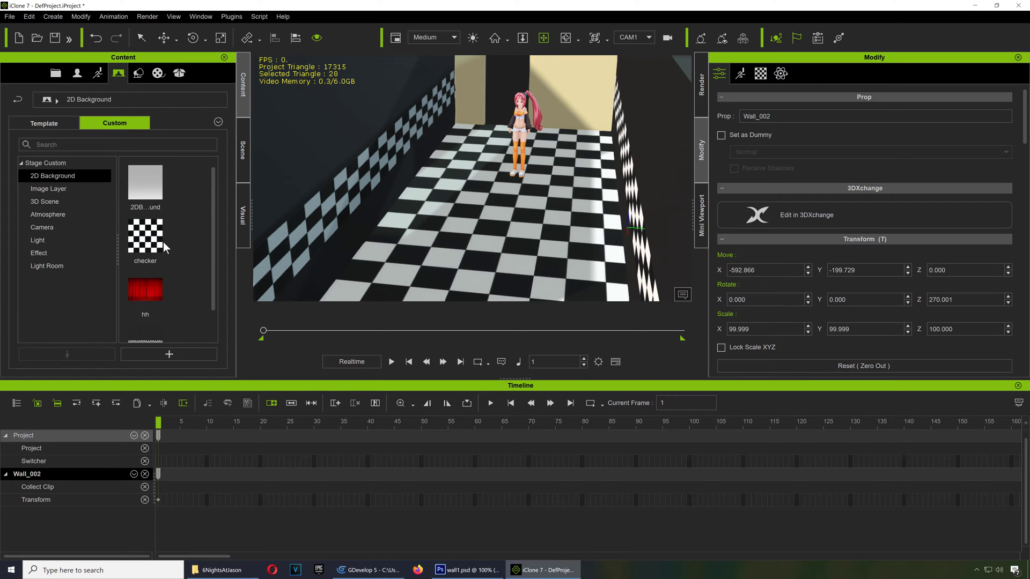
drag(163, 243, 565, 93)
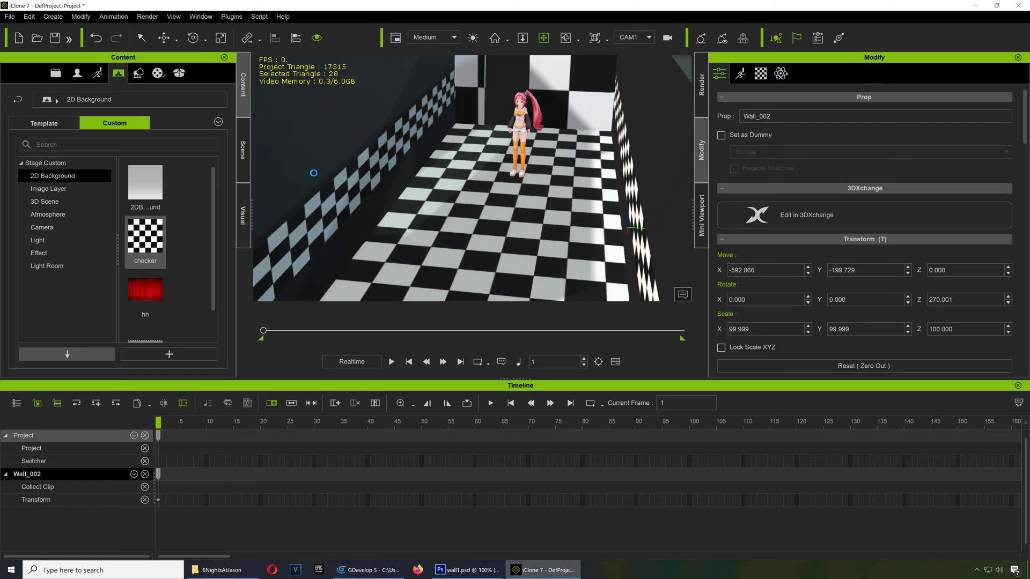
drag(213, 236, 212, 304)
drag(151, 314, 582, 87)
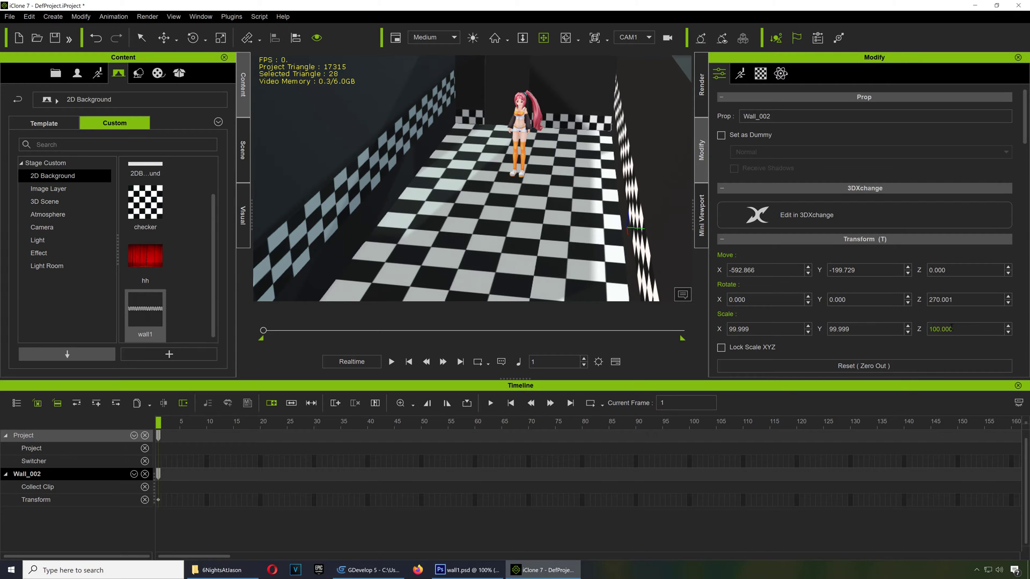
- Bring up Wall_002's texture UV settings and step Tiling V upward repeatedly
click(760, 74)
click(999, 257)
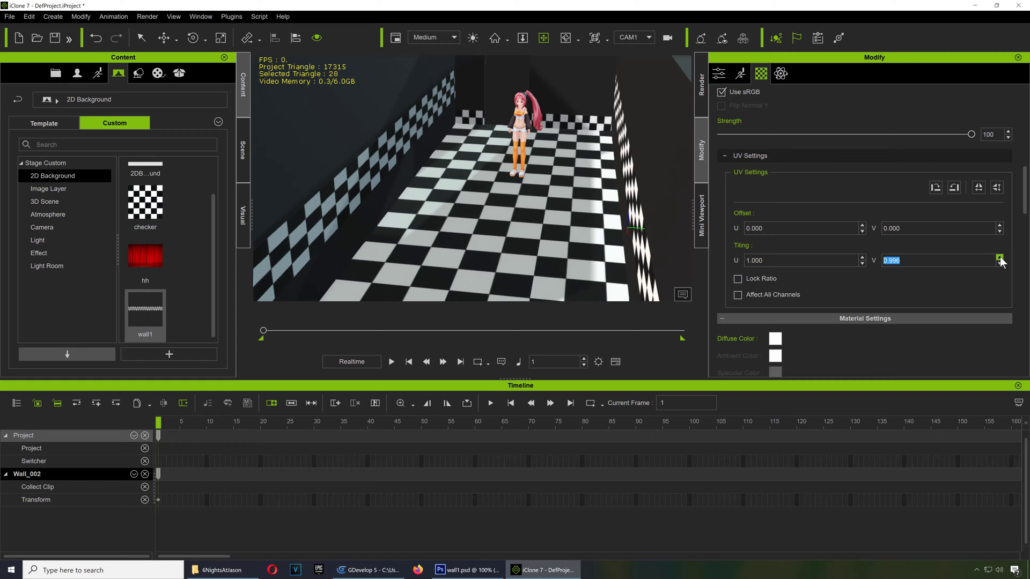
click(999, 257)
click(1000, 257)
click(1000, 258)
click(999, 258)
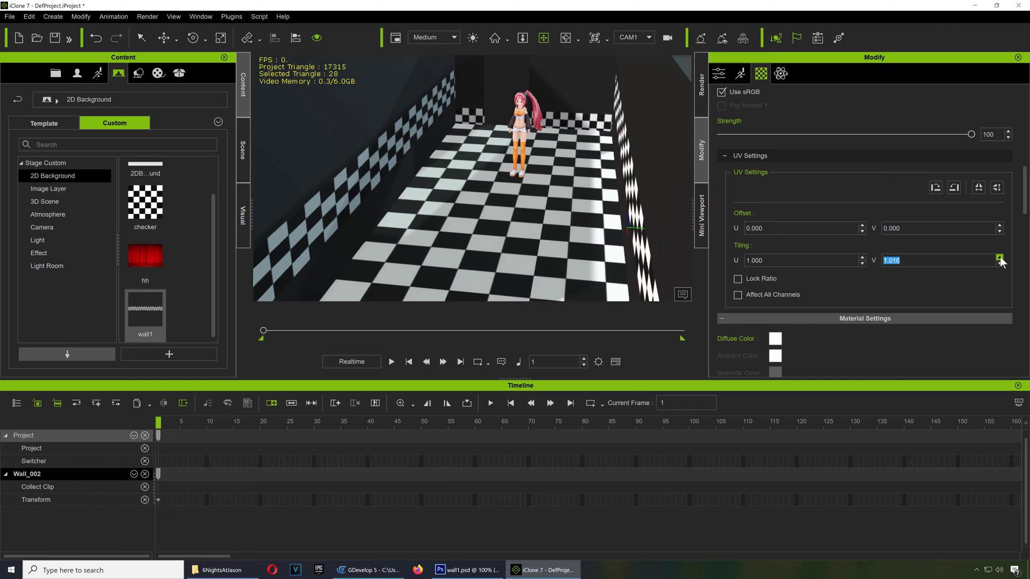
click(999, 257)
click(999, 257)
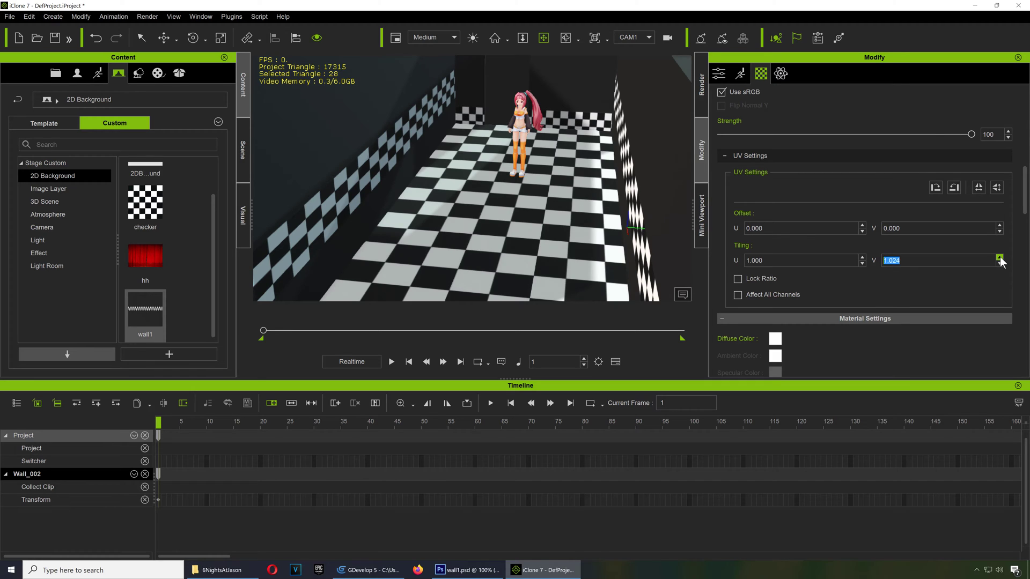
click(999, 257)
click(999, 258)
click(1000, 257)
click(999, 258)
click(999, 257)
click(999, 258)
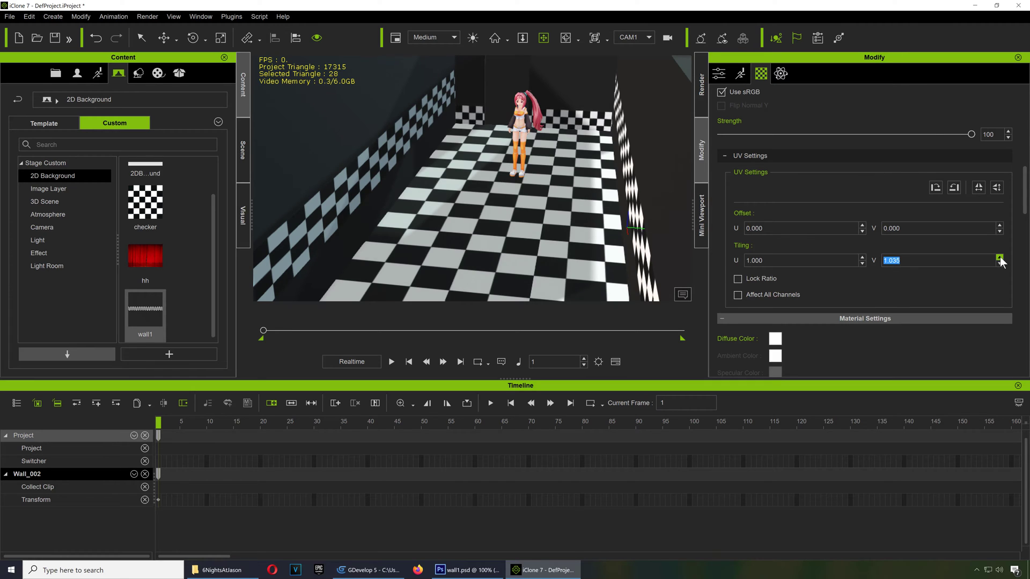
click(999, 258)
click(1000, 257)
click(999, 257)
click(999, 257)
click(999, 257)
click(999, 257)
click(999, 257)
click(999, 257)
click(999, 257)
- Type the vertical tiling value to 1.200, then change it to 1.500
click(908, 262)
shift+click(910, 261)
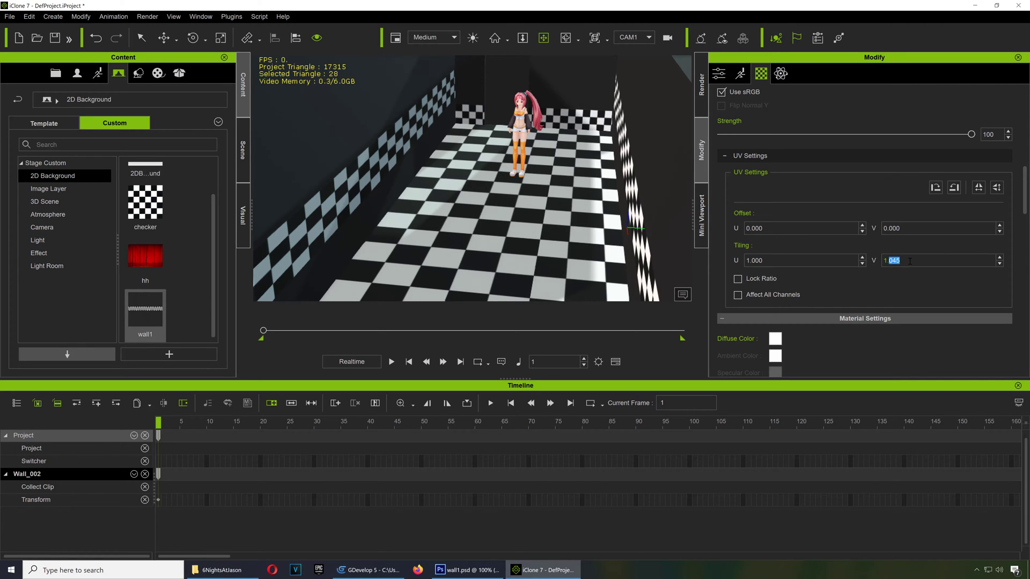
text(200)
click(837, 262)
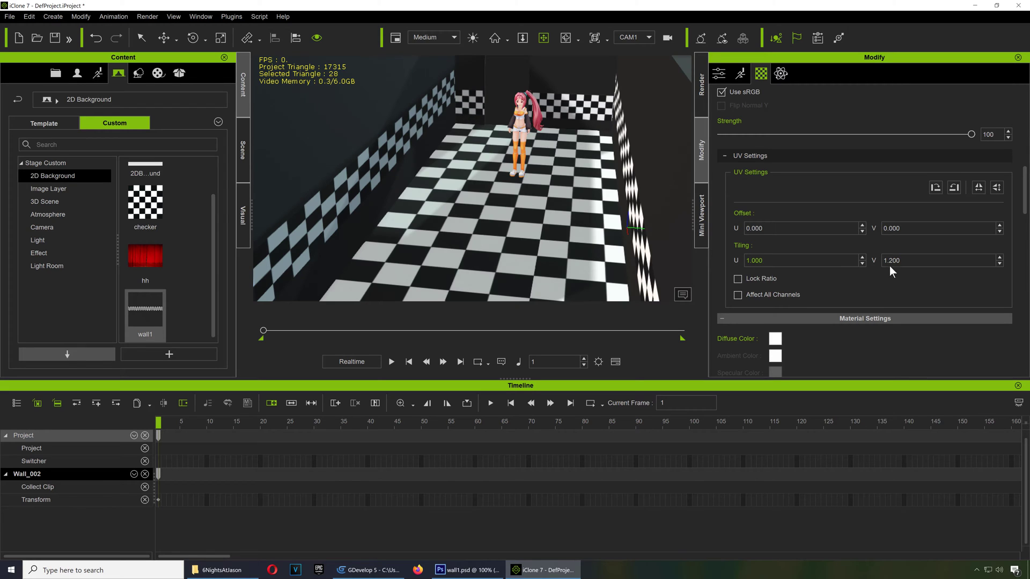
drag(888, 261, 891, 262)
click(817, 260)
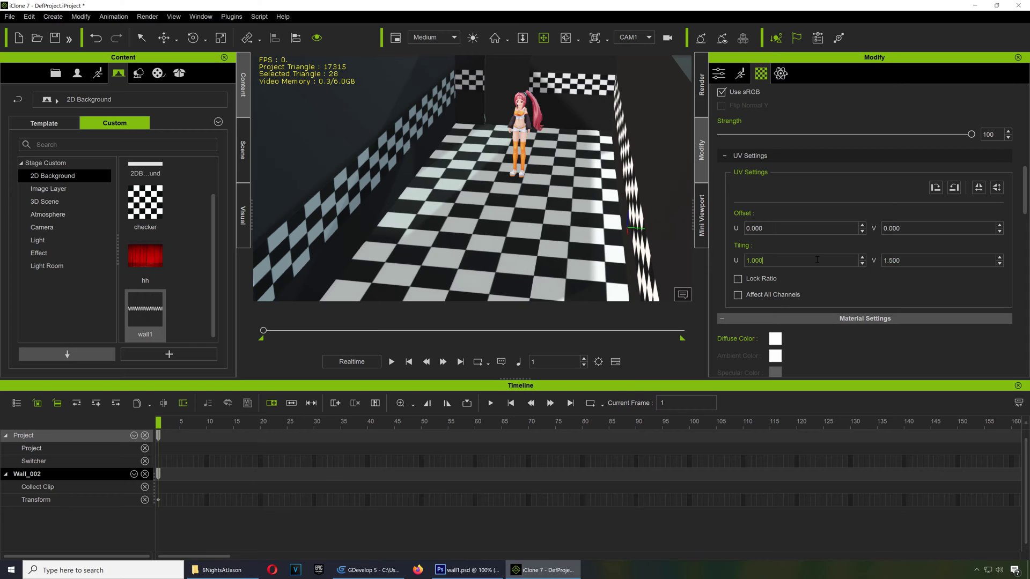
- Fine-tune Tiling V with the spin arrows to settle at about 1.485
click(1000, 258)
click(1000, 258)
click(1000, 258)
click(999, 258)
click(999, 262)
click(999, 263)
click(999, 263)
click(999, 263)
click(999, 262)
click(999, 262)
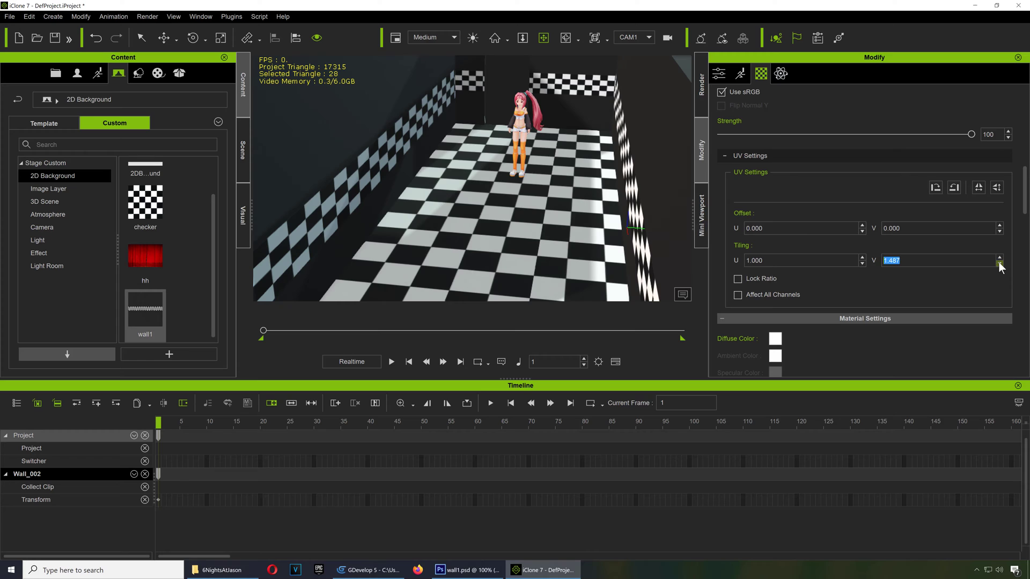
click(998, 263)
click(998, 262)
- Switch the viewport to the Preview camera, select the avatar, and orbit closer down the hallway
click(650, 36)
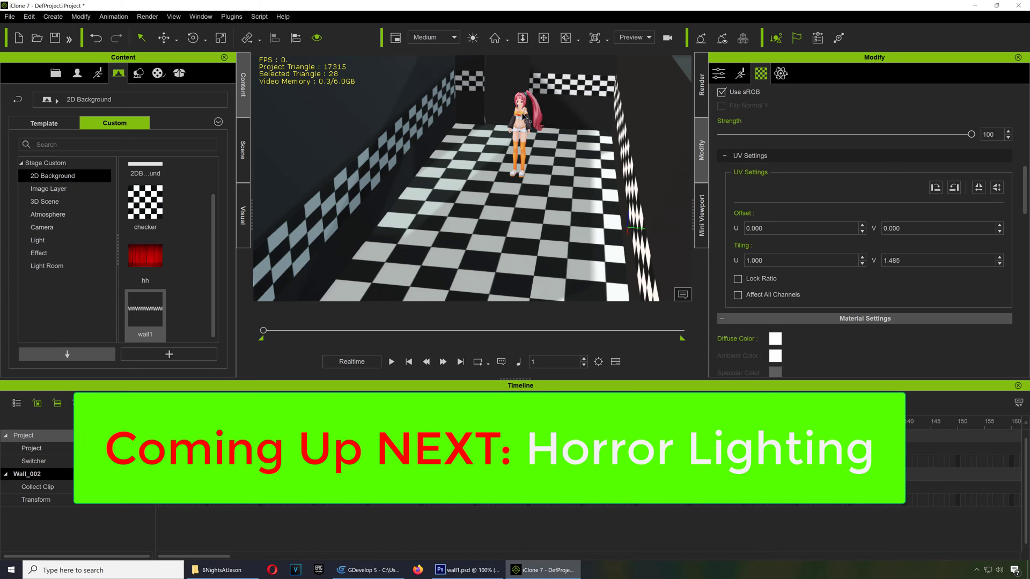
click(520, 134)
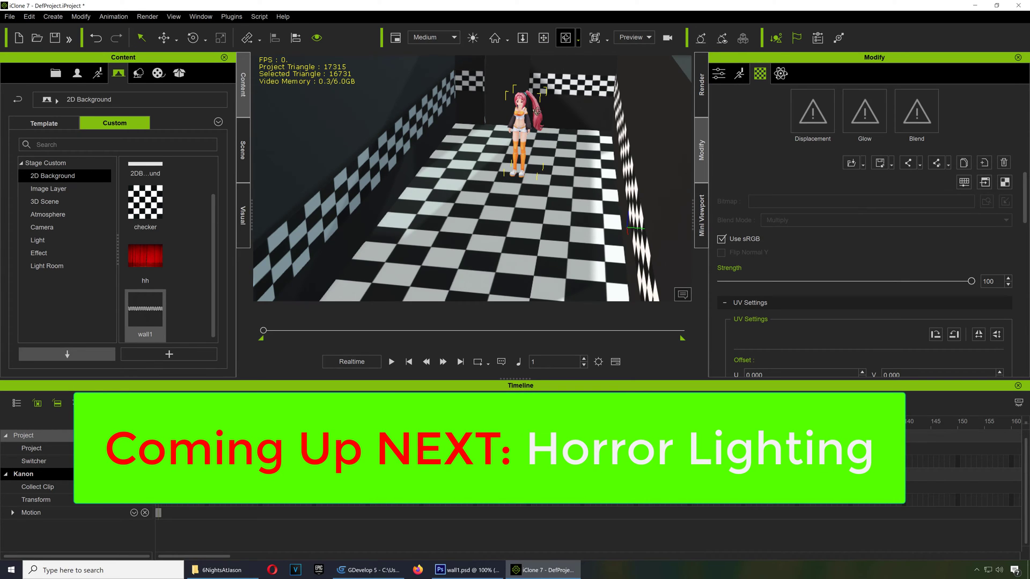
click(565, 37)
mouse_move(542, 161)
mouse_down()
mouse_move(529, 144)
mouse_move(515, 156)
mouse_move(583, 156)
mouse_move(547, 159)
mouse_up()
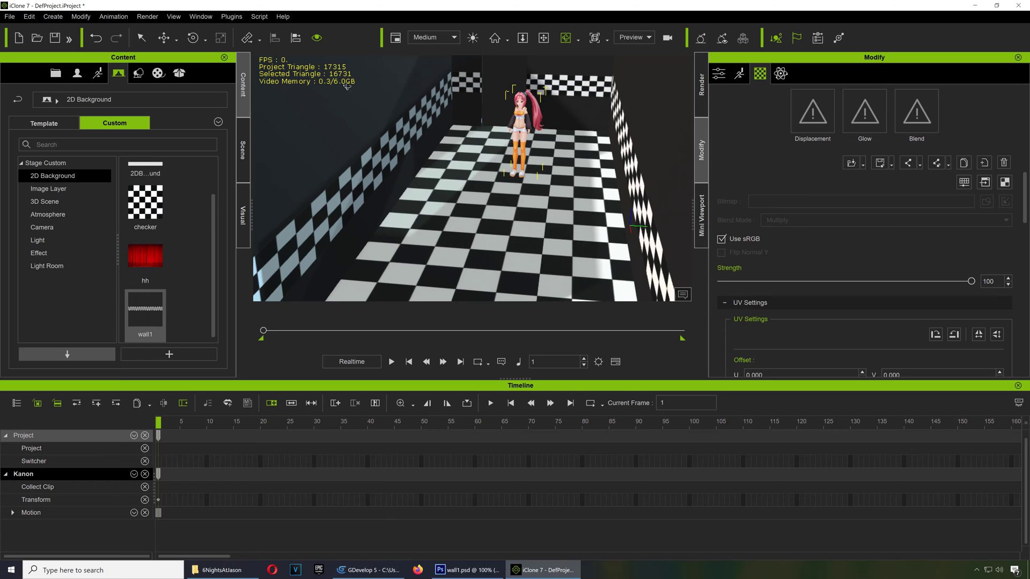
key(ctrl+z)
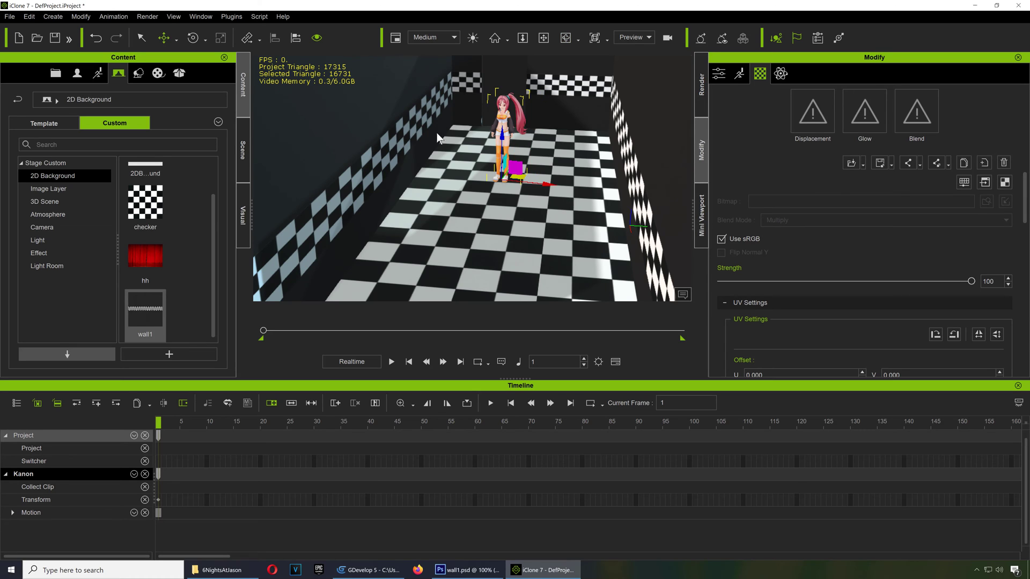